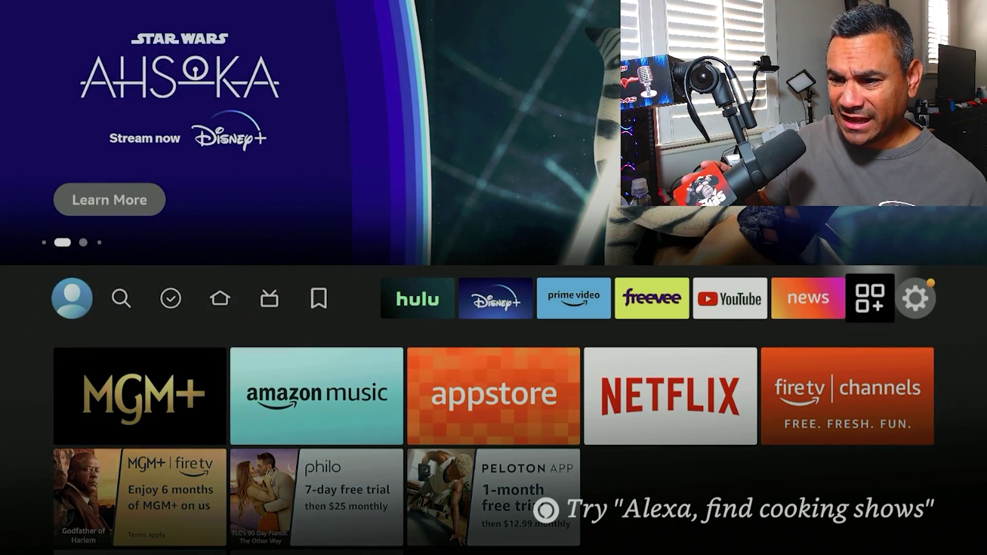
From the Home top bar, open Your Apps & Channels and focus the AIDA64 tile
key(Right)
key(Right)
key(Left)
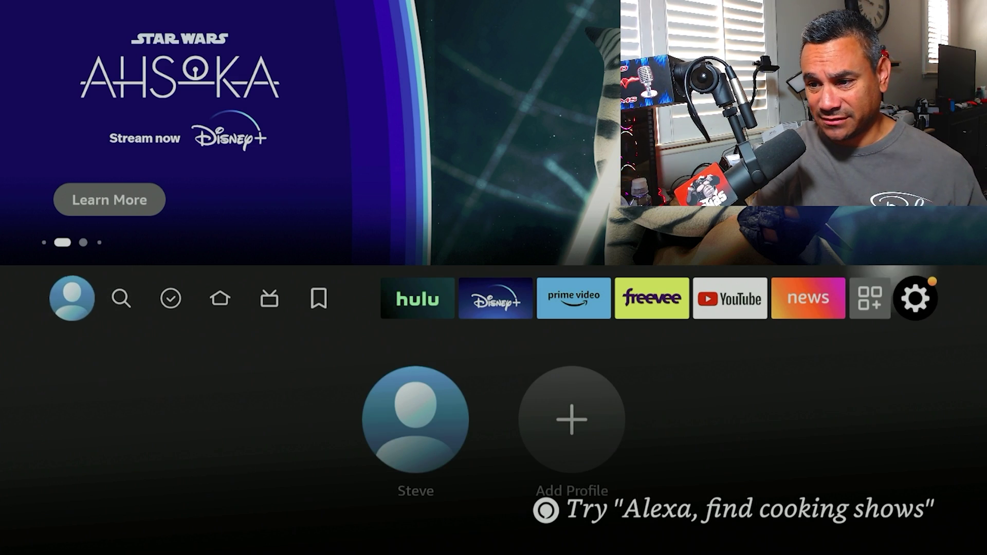
key(Left)
key(Return)
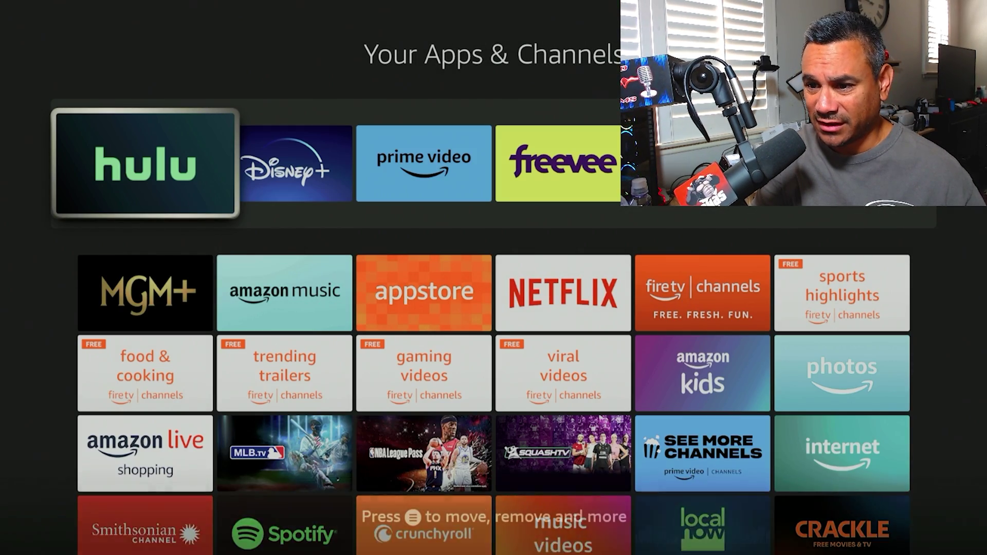
key(Down)
key(Down)
key(Down)
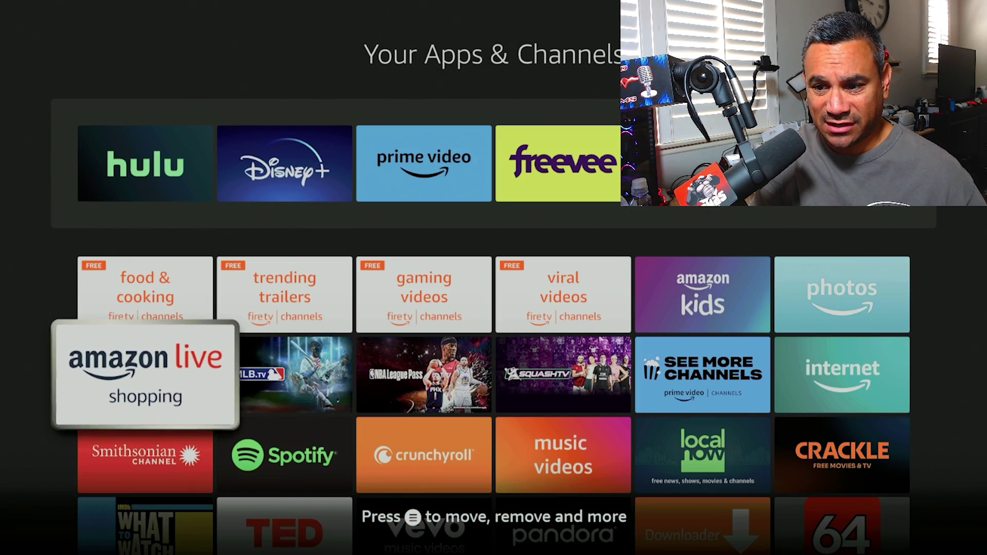
key(Down)
key(Down)
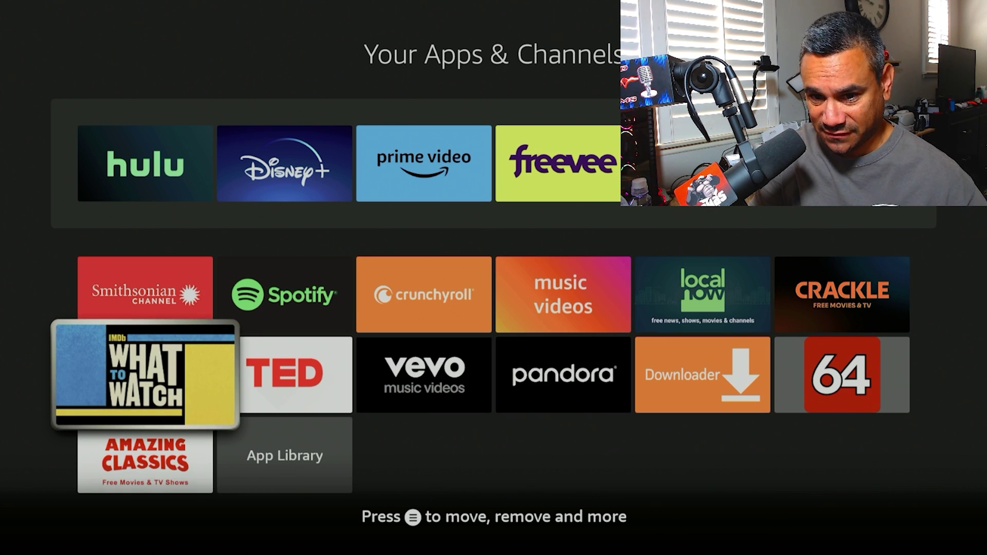
key(Right)
key(Right)
key(Right)
key(Right)
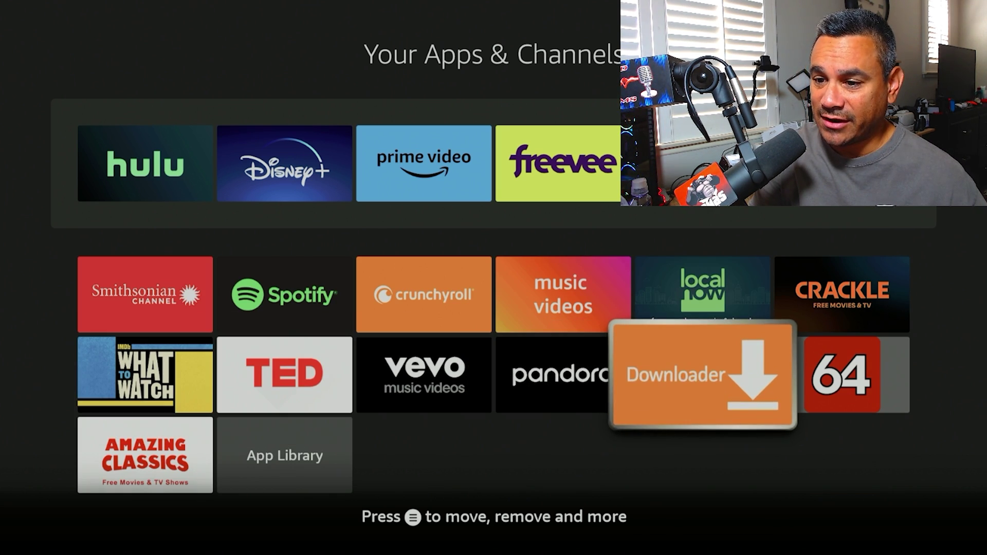
key(Right)
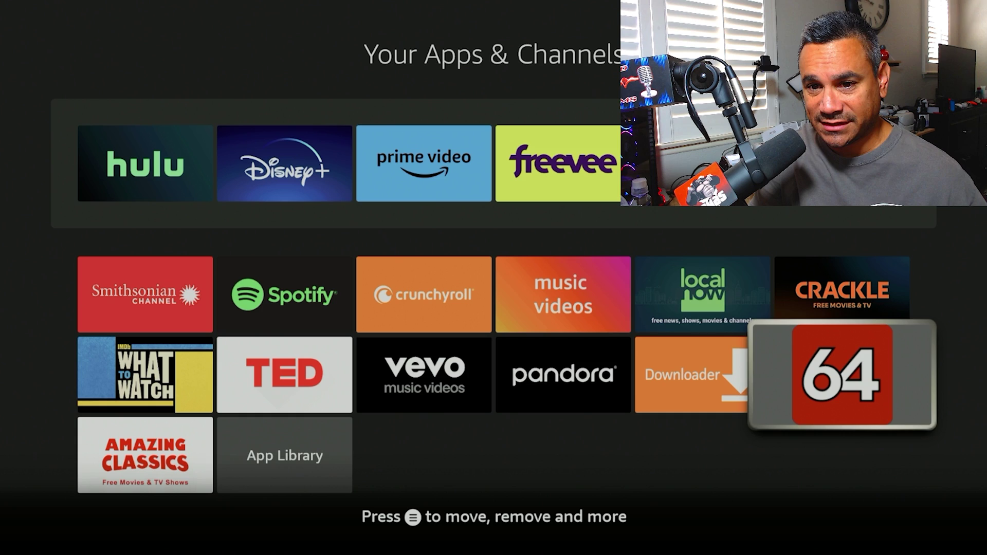
Launch AIDA64 and review its System page: model AFTKRT, 2 GB RAM and storage
key(Return)
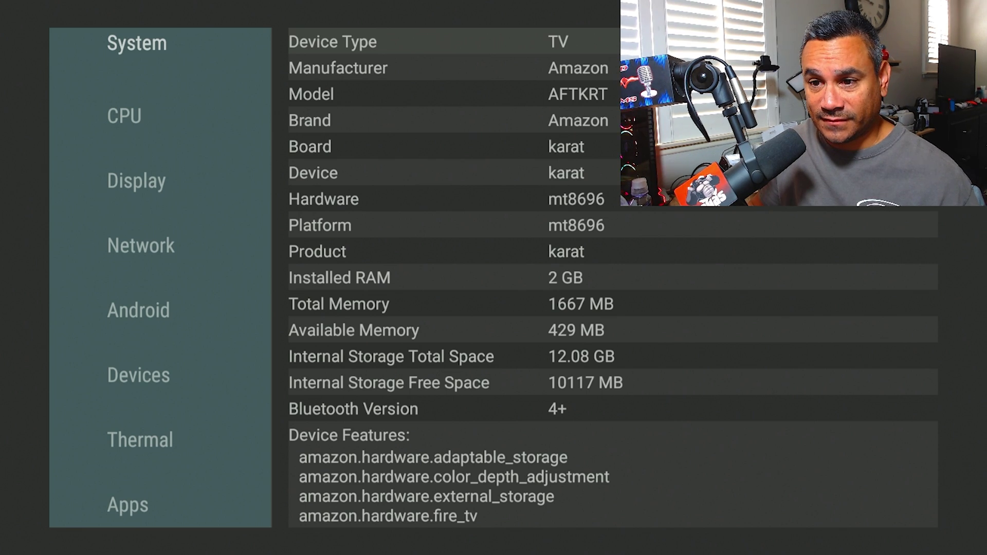
Exit AIDA64 to the apps grid and bring up the Amazing Classics tile's options
key(Escape)
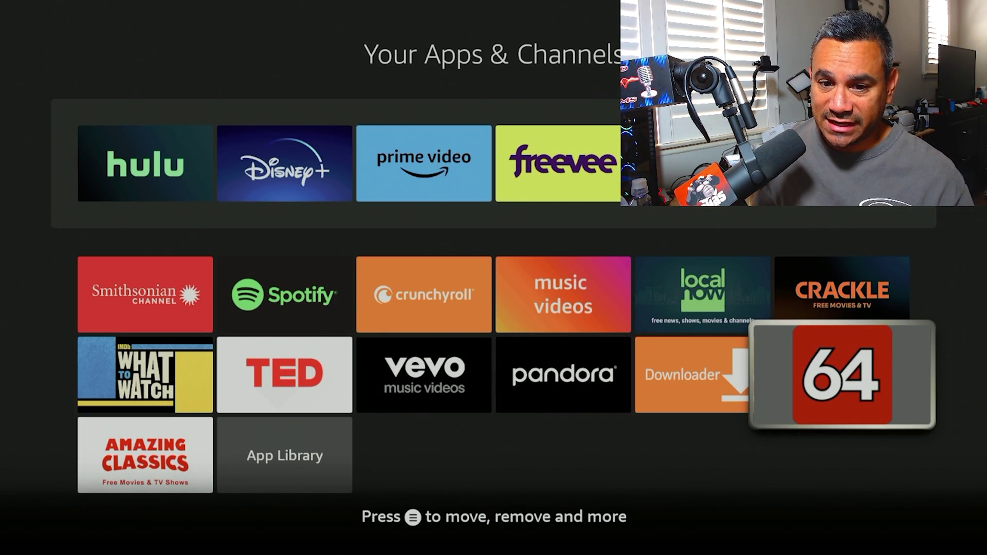
key(Left)
key(Left)
key(Left)
key(Left)
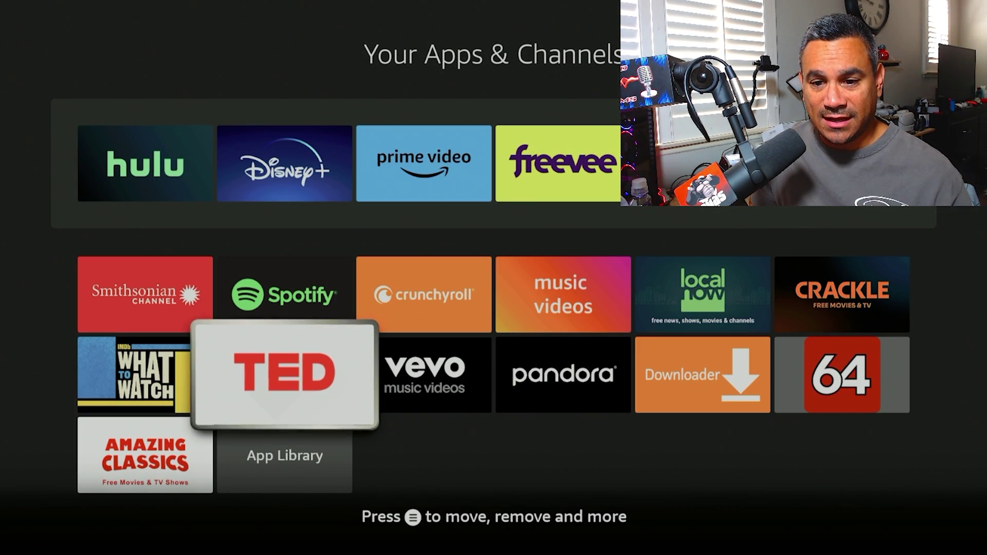
key(Left)
key(Down)
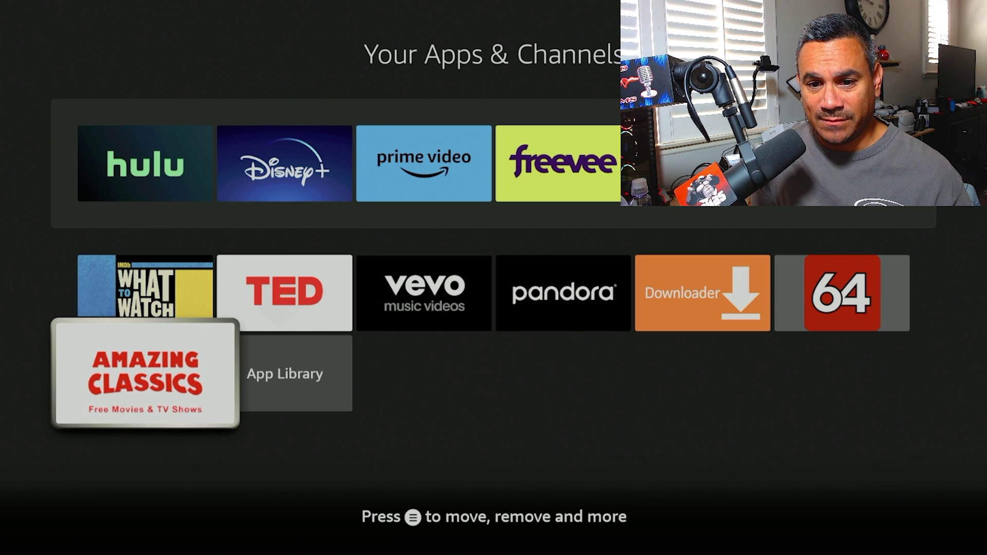
key(Menu)
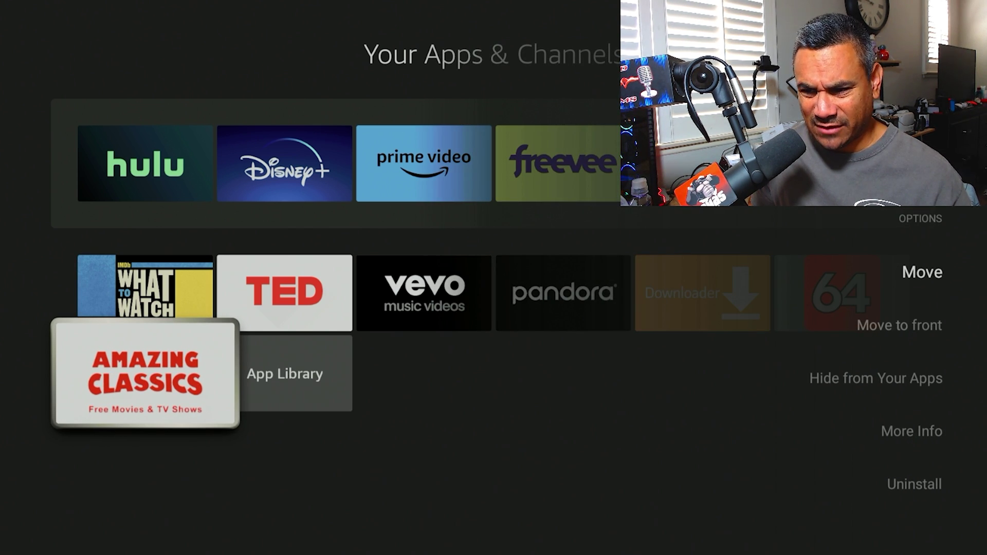
Browse the What to Watch tile's options toward Remove from Cloud, then dismiss them
key(Escape)
key(Up)
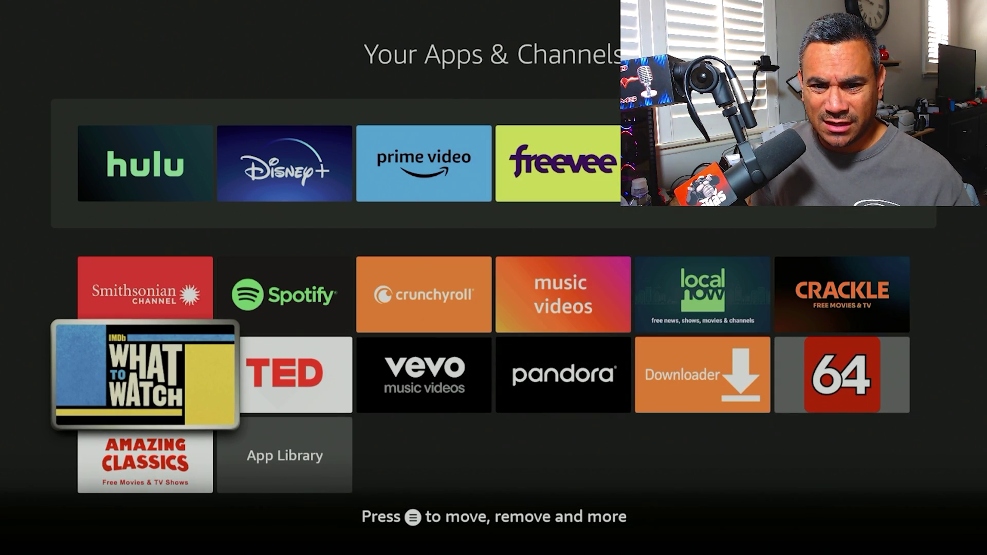
key(Menu)
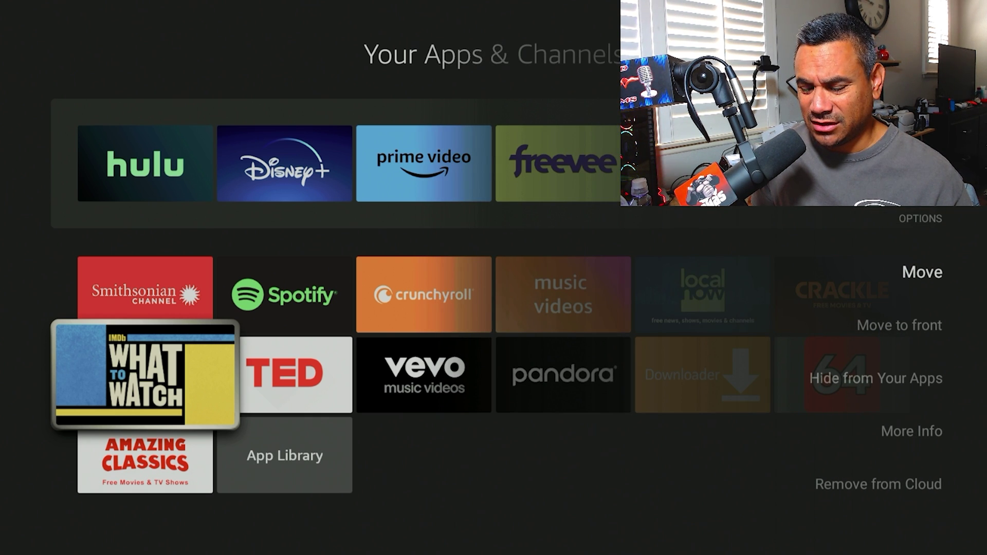
key(Down)
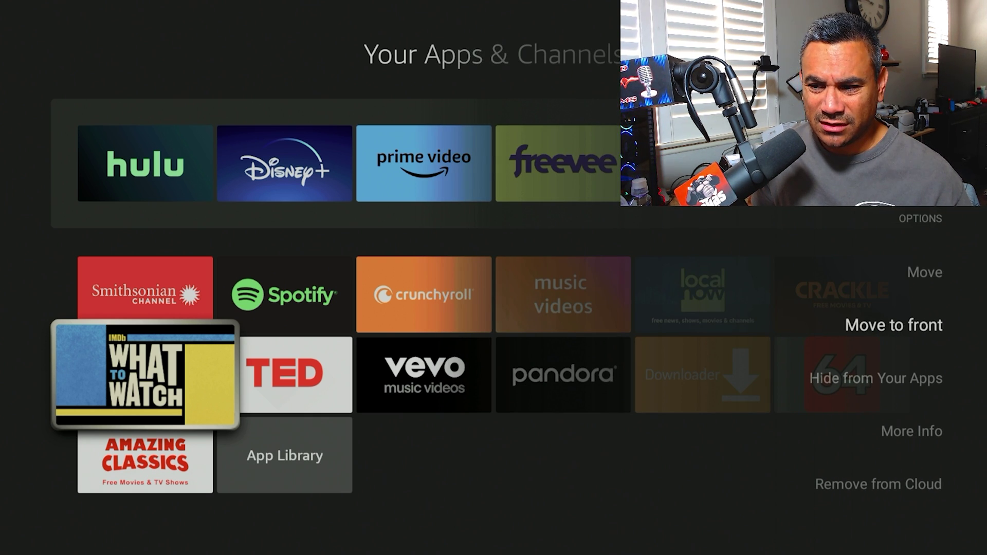
key(Down)
key(Down)
key(Down)
key(Escape)
Open and browse the Amazon Live Shopping details page via its More Info option
key(Up)
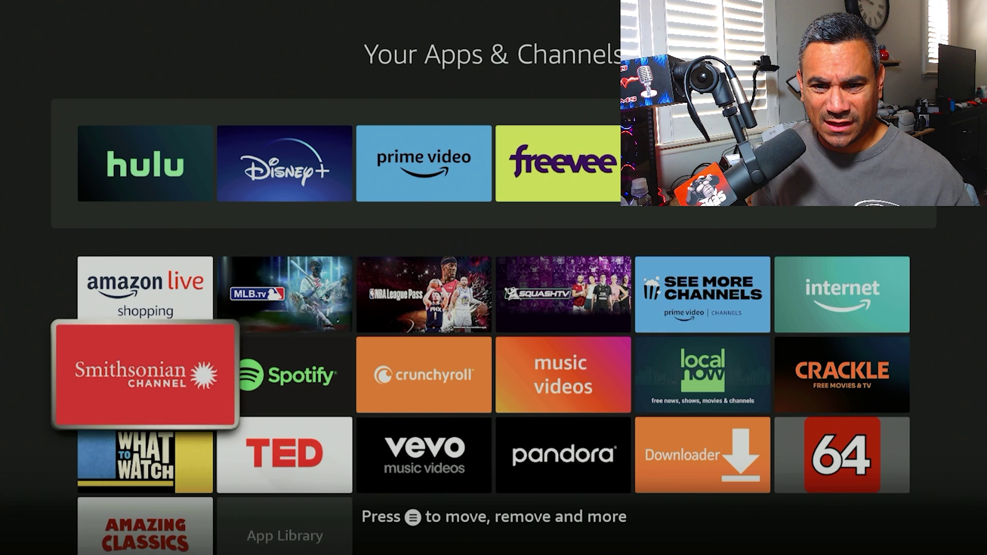
key(Up)
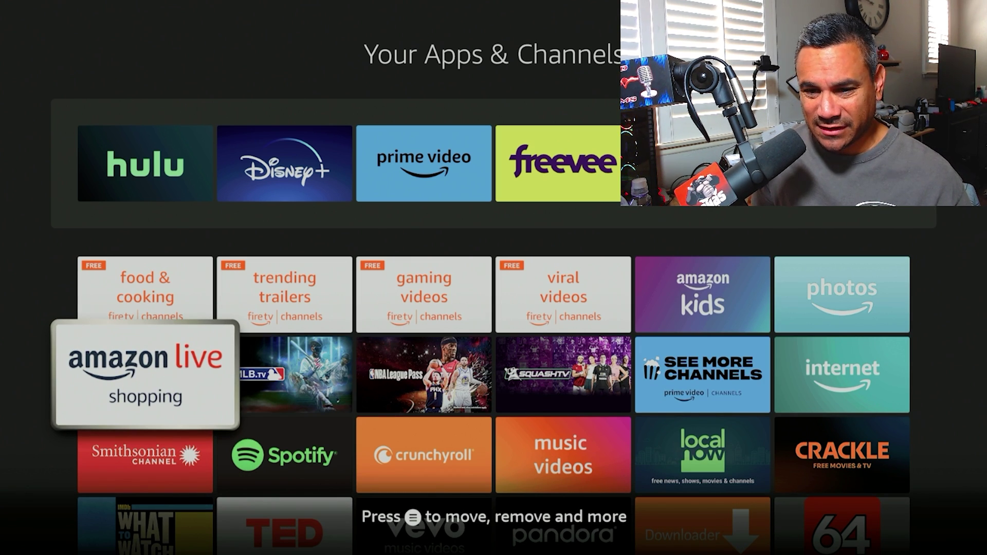
key(Menu)
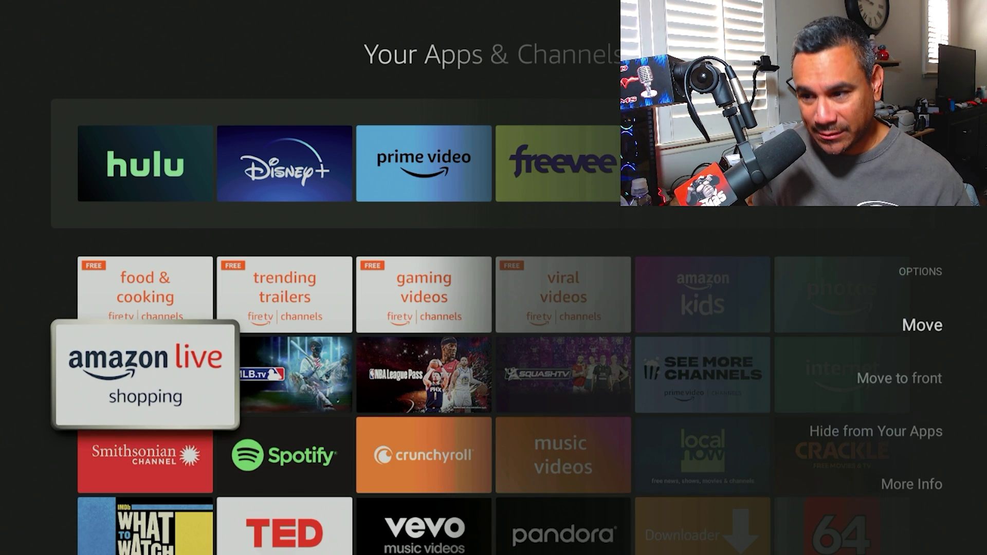
key(Down)
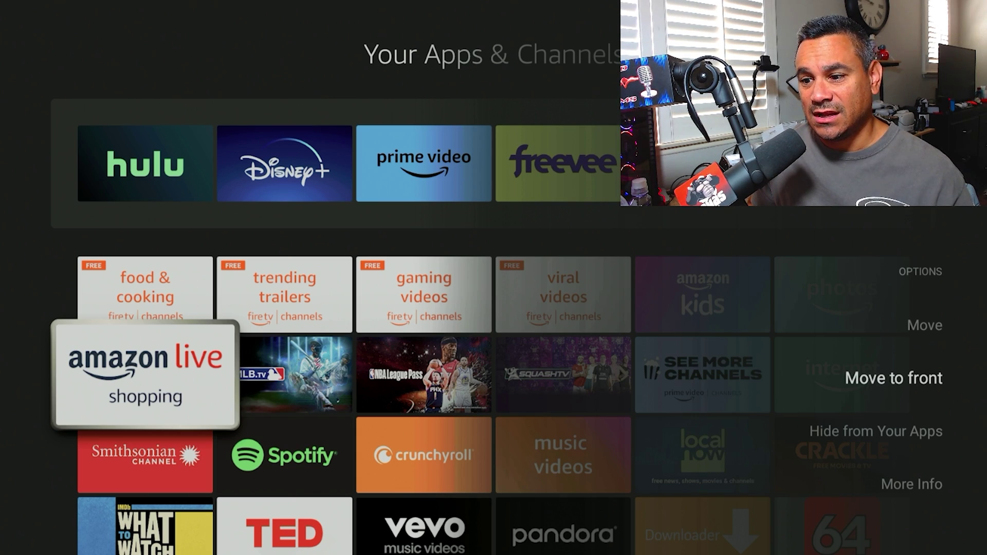
key(Down)
key(Down)
key(Return)
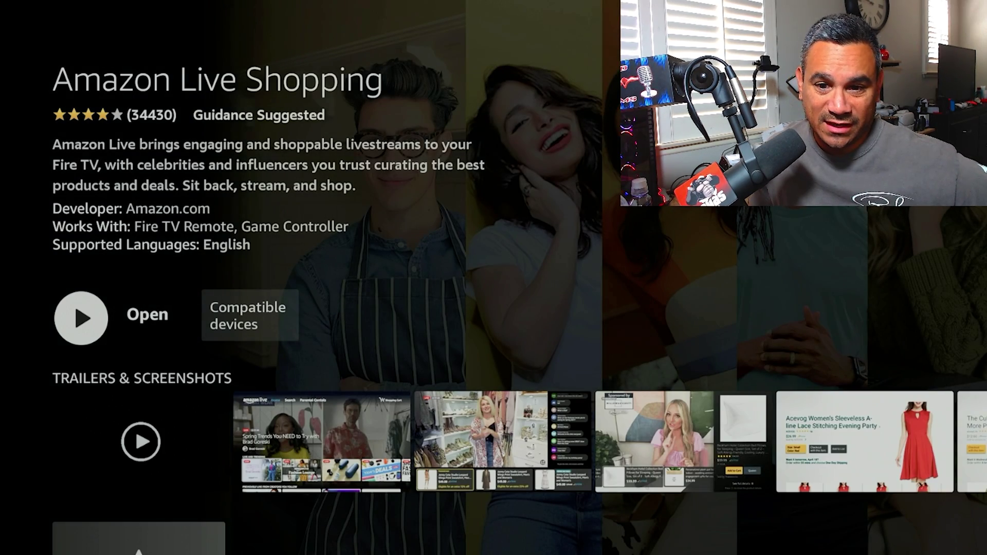
key(Right)
key(Left)
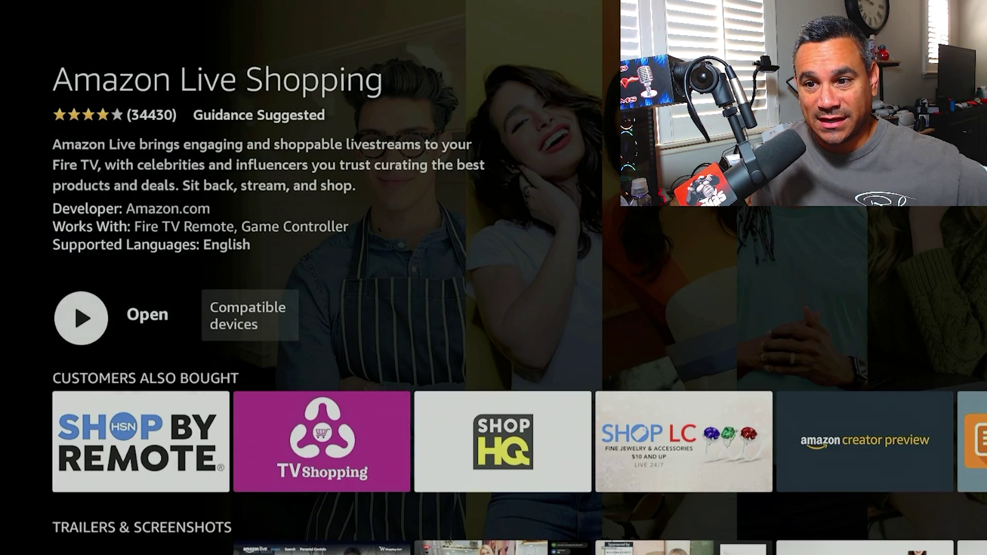
Browse the free channel rows from food & cooking to Fire TV Channels and Amazon Music
key(Up)
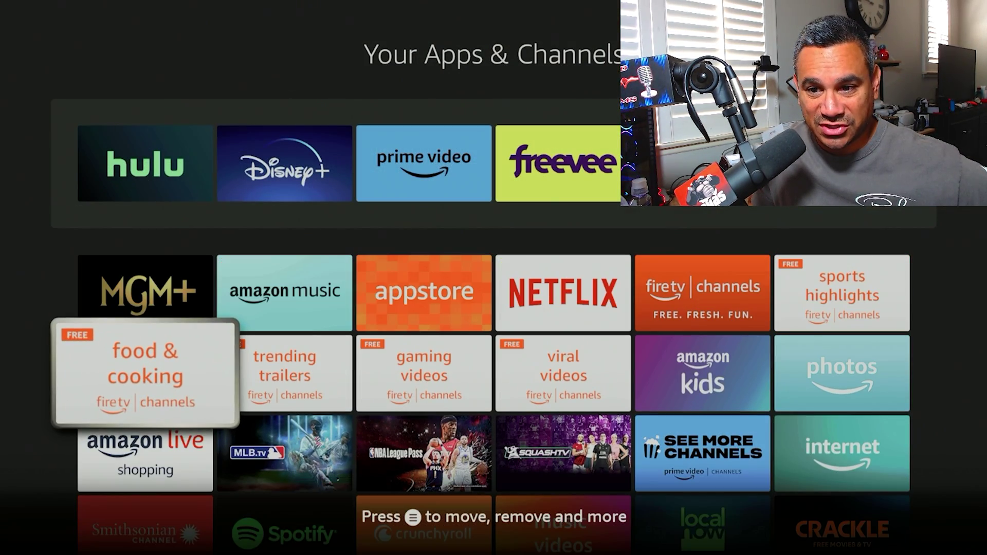
key(Right)
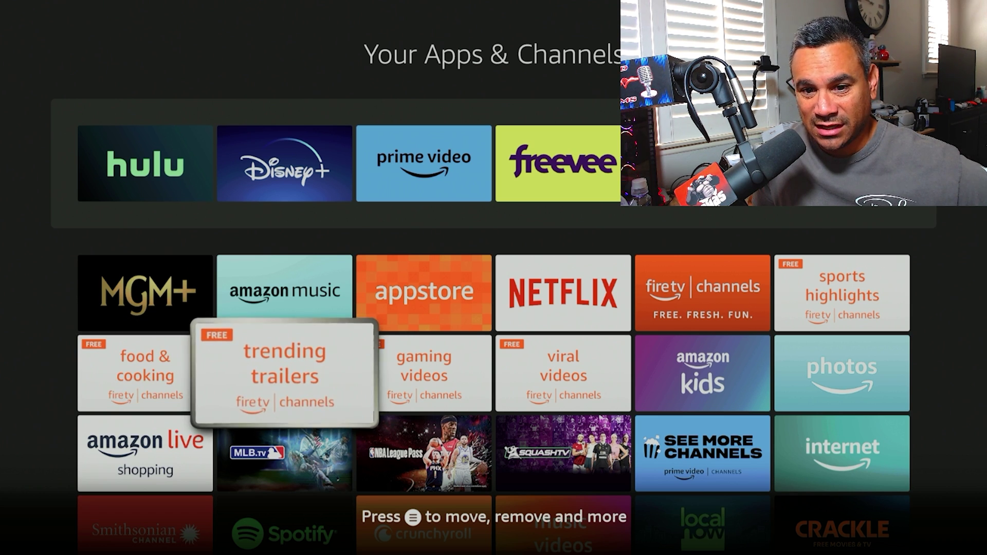
key(Left)
key(Right)
key(Right)
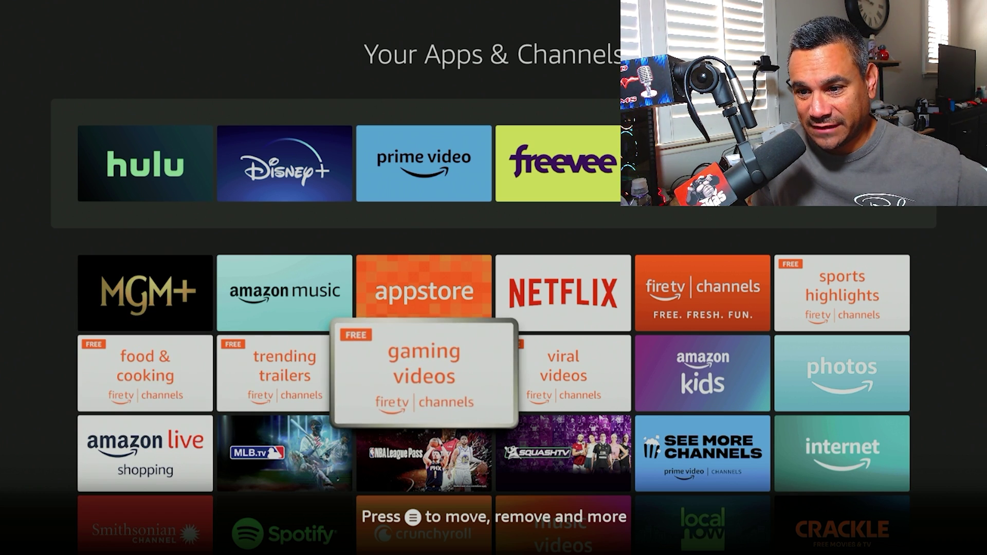
key(Right)
key(Right)
key(Up)
key(Right)
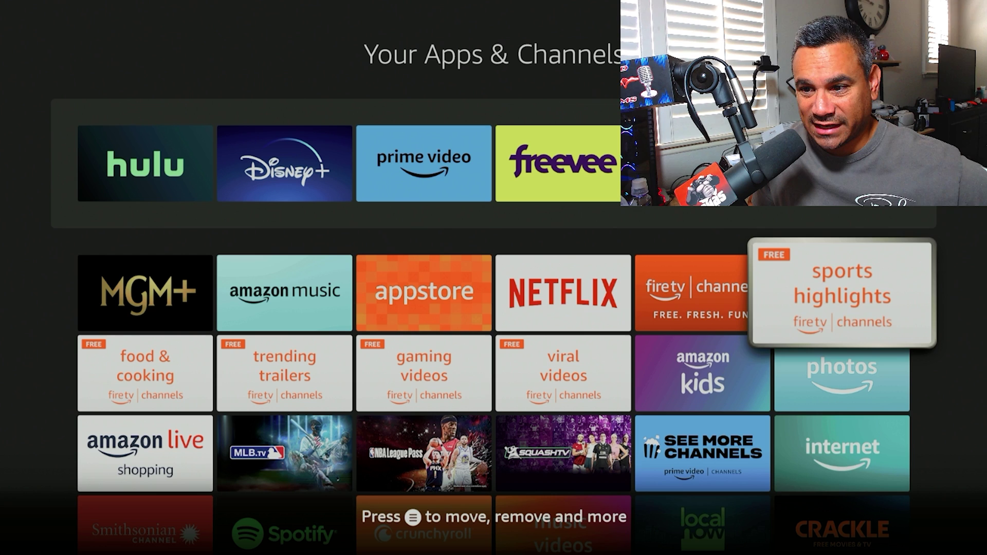
key(Left)
key(Left)
key(Left)
key(Left)
Remove the MGM+ tile from the apps grid through its Menu options
key(Up)
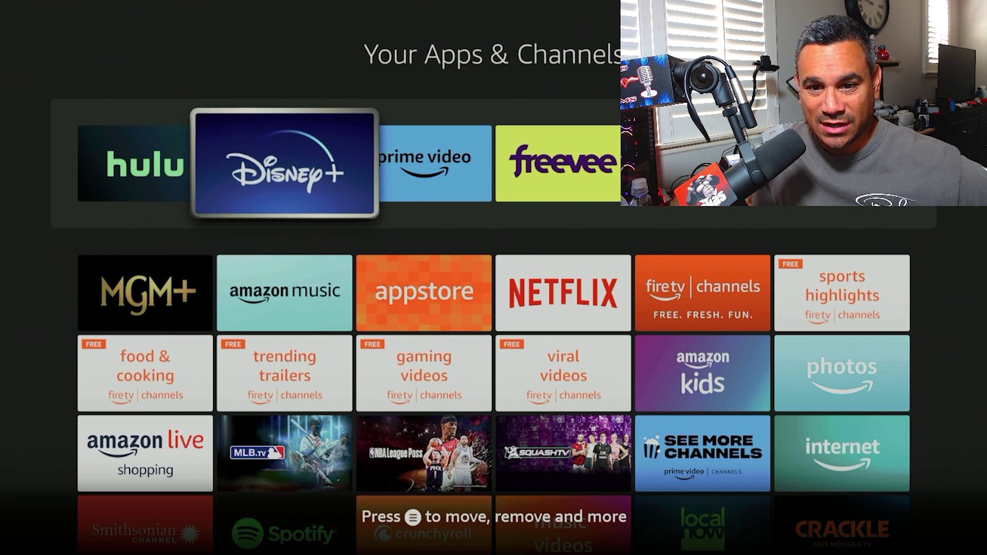
key(Down)
key(Left)
key(Menu)
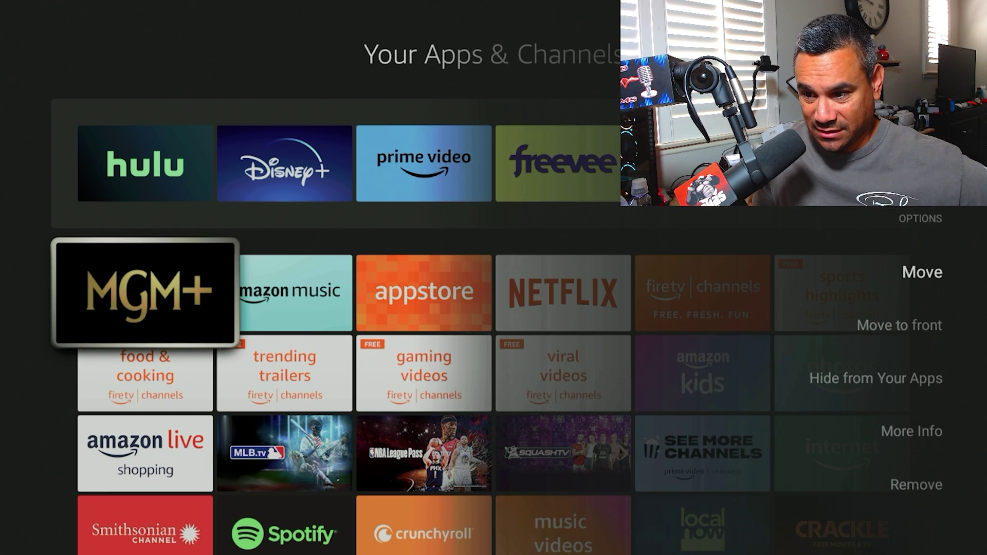
key(Down)
key(Down)
key(Down)
key(Down)
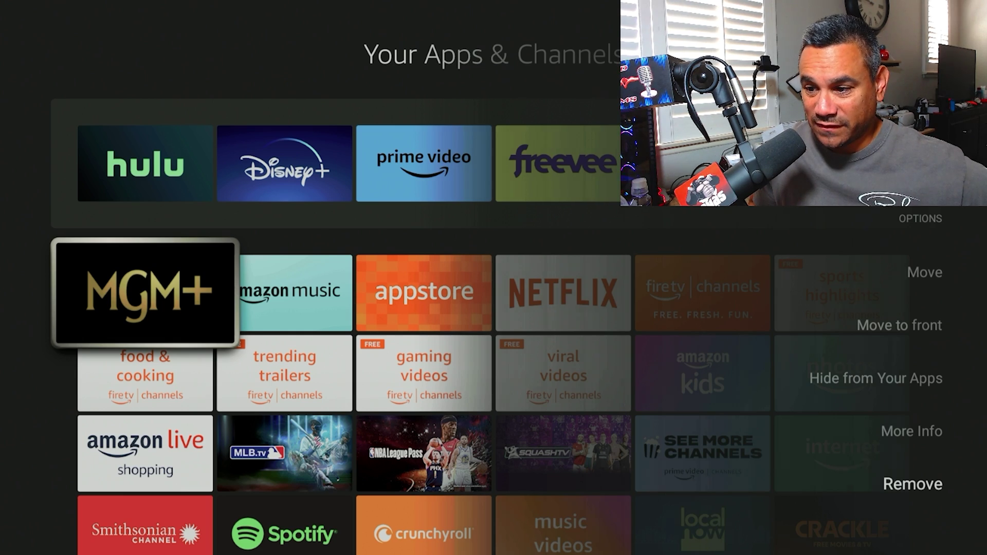
key(Return)
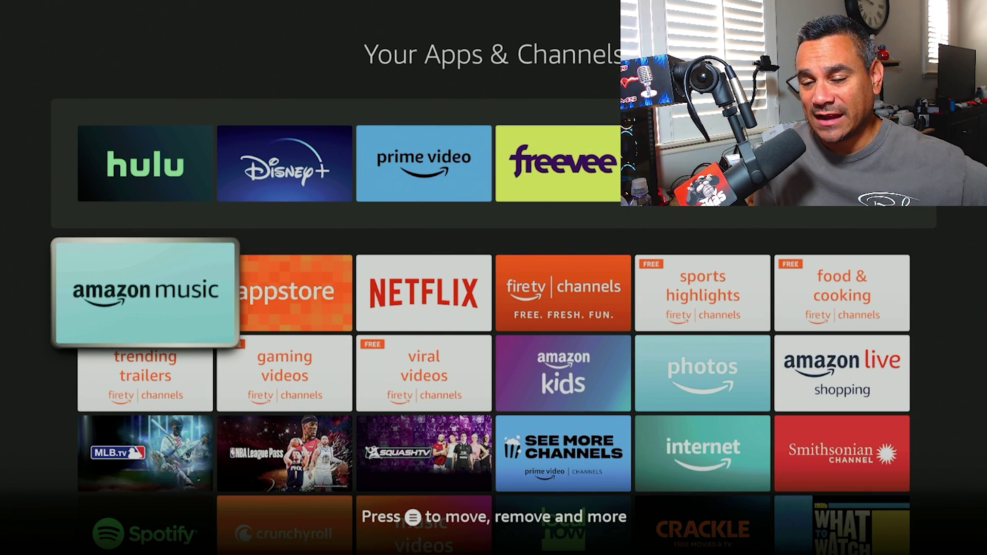
Return Home and open Settings > Applications, moving to Manage Installed Applications
key(Escape)
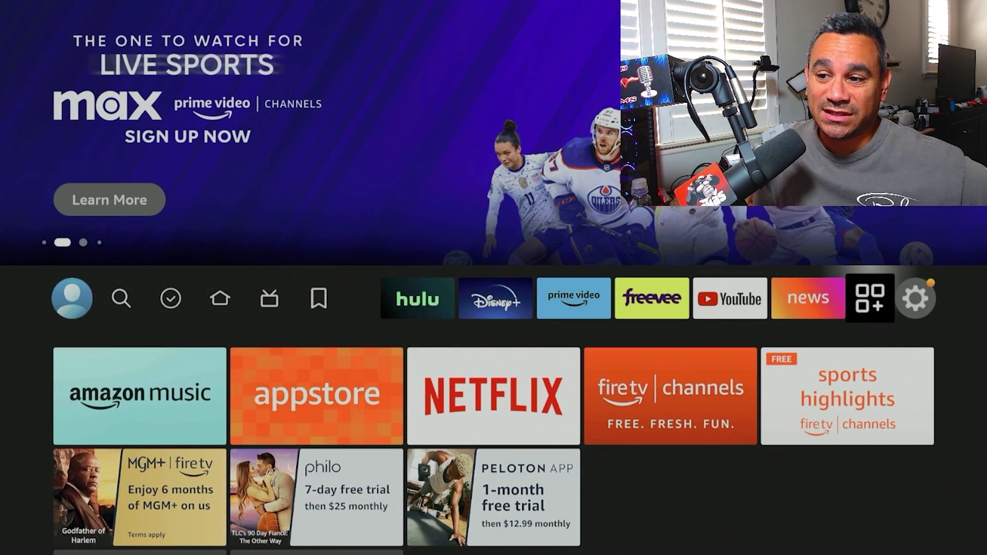
key(Right)
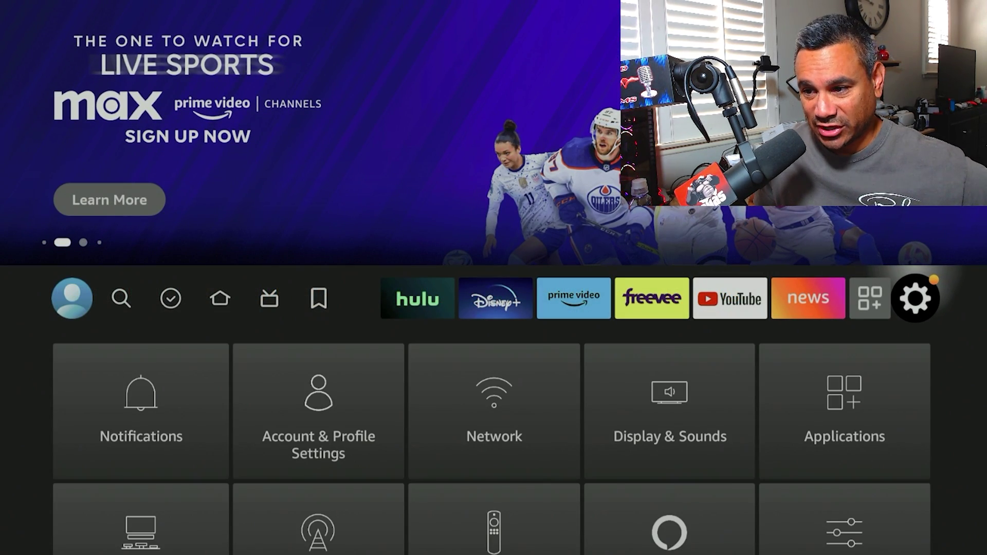
key(Down)
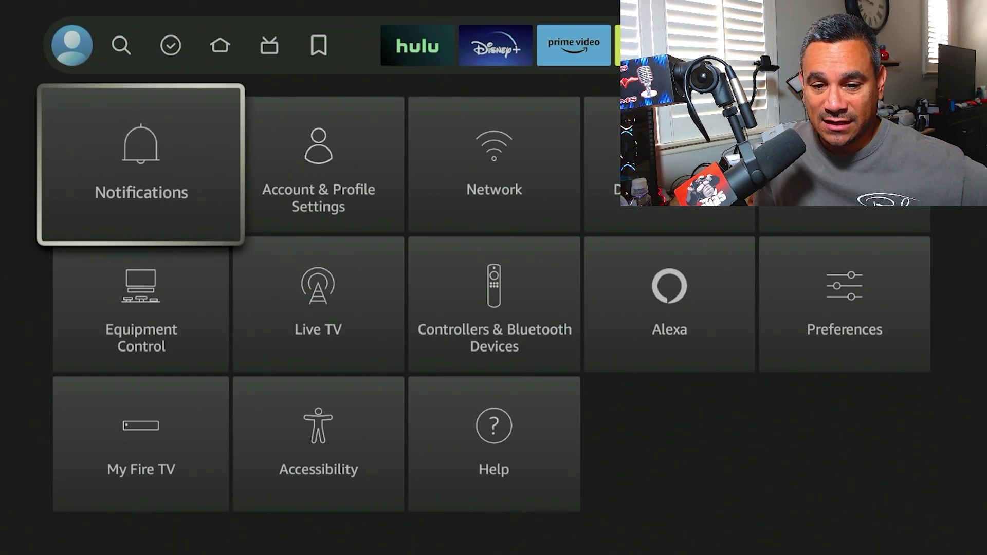
key(Up)
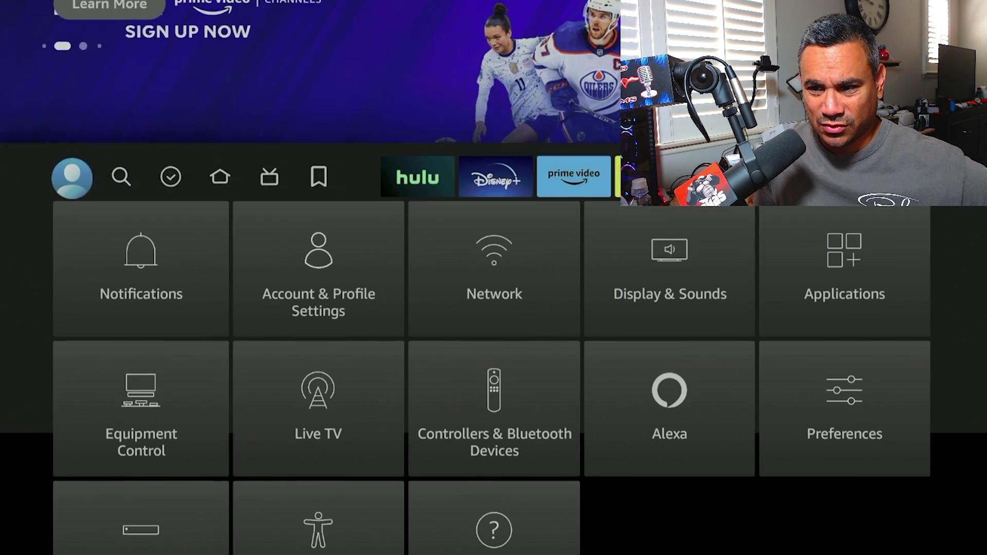
key(Down)
key(Right)
key(Right)
key(Right)
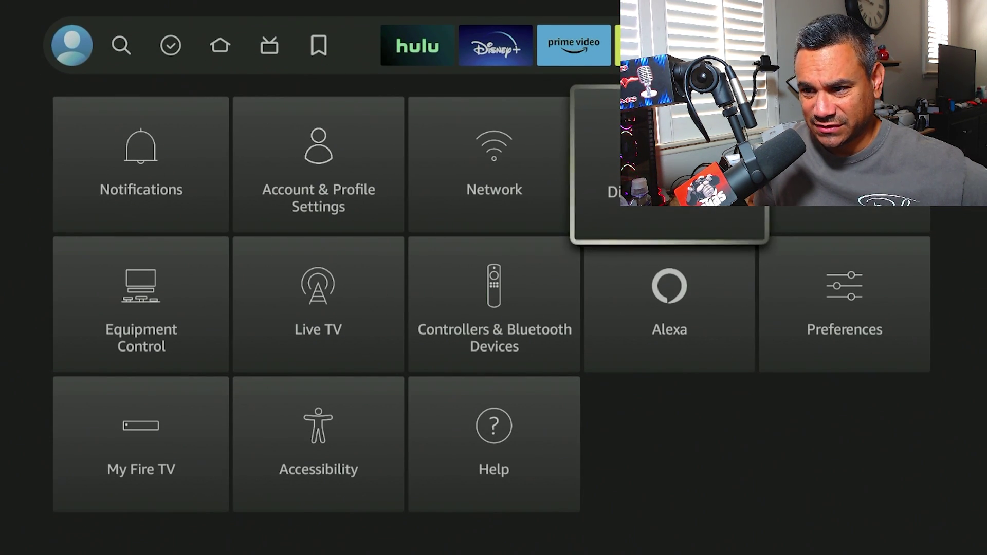
key(Right)
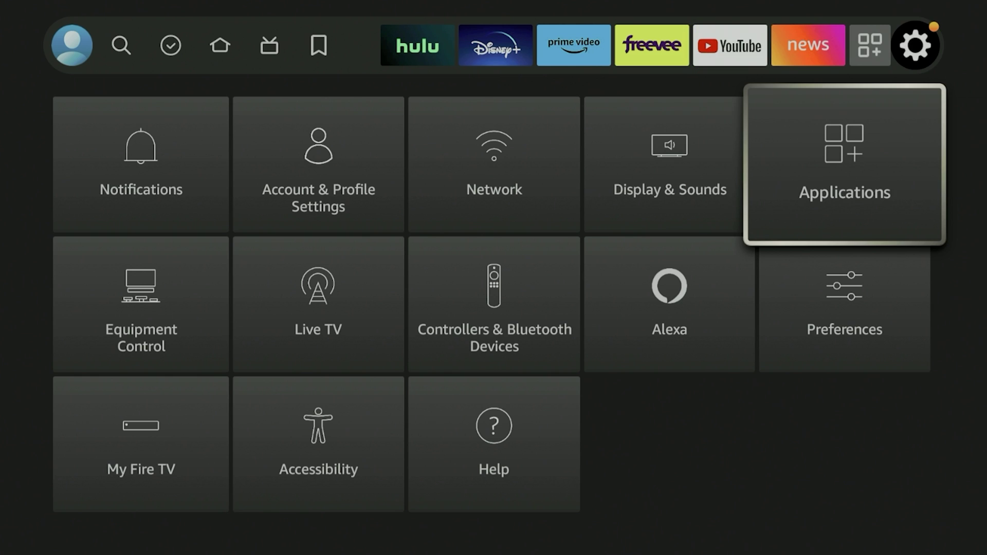
key(Return)
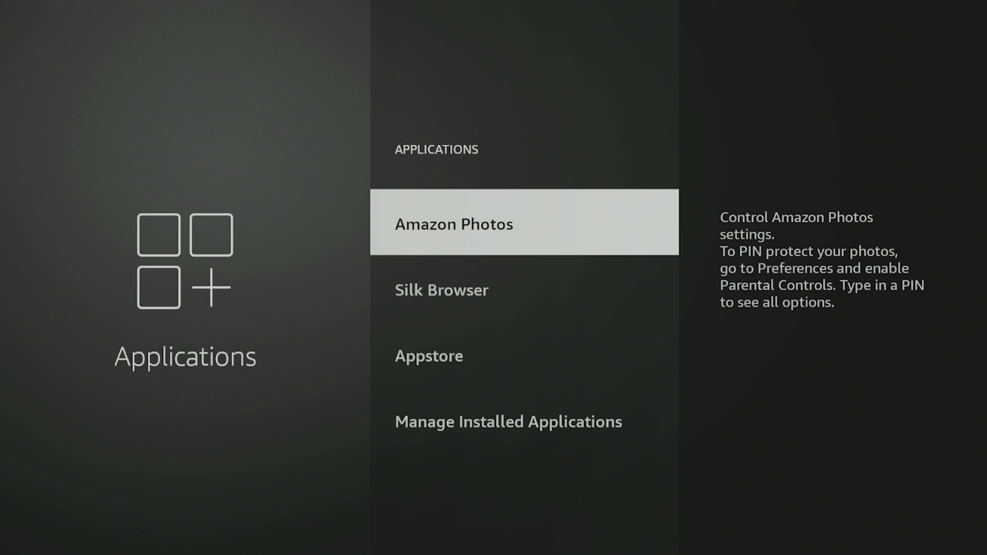
key(Down)
key(Down)
key(Down)
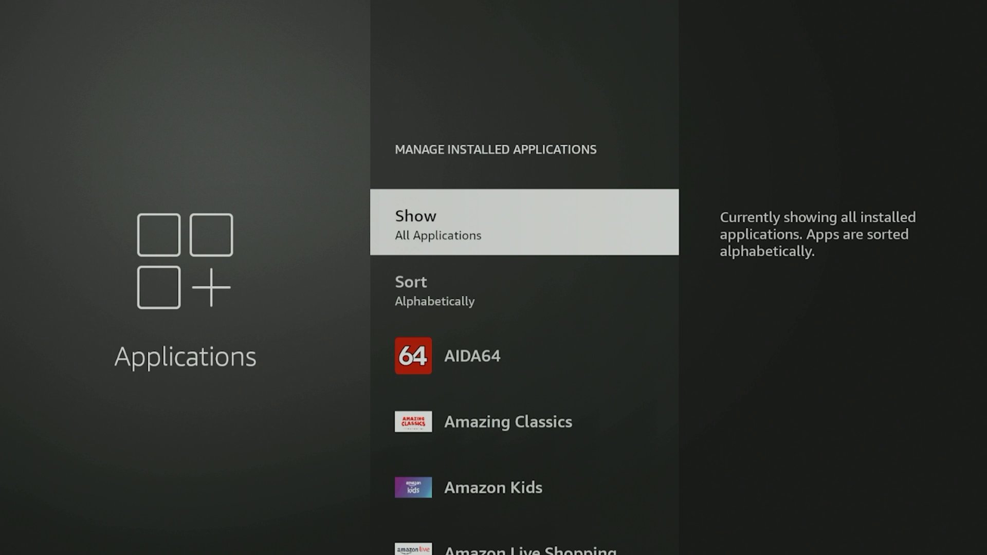
Clear Amazon Kids' cache and data, shrinking it to 15.79 MB
key(Down)
key(Down)
key(Down)
key(Down)
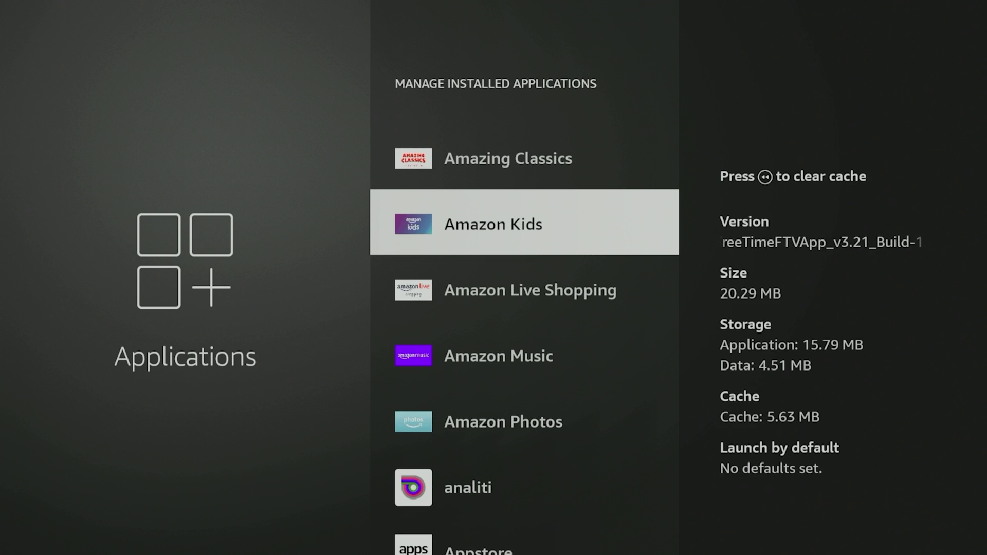
key(Return)
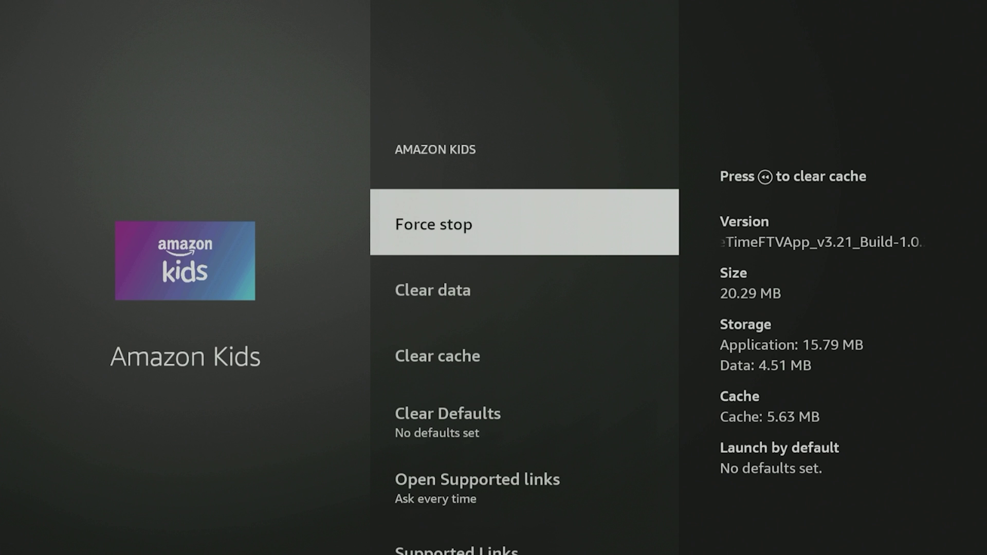
key(Down)
key(Down)
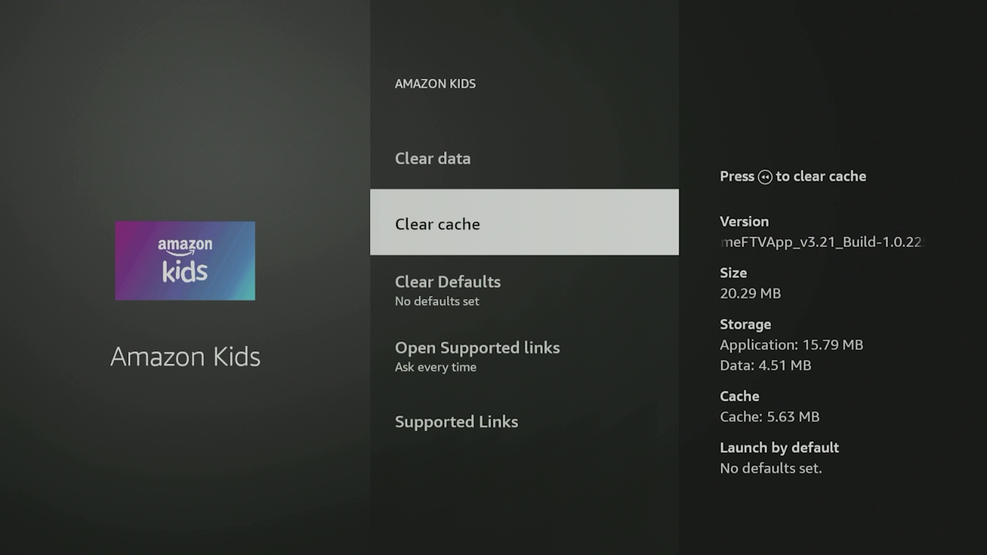
key(Up)
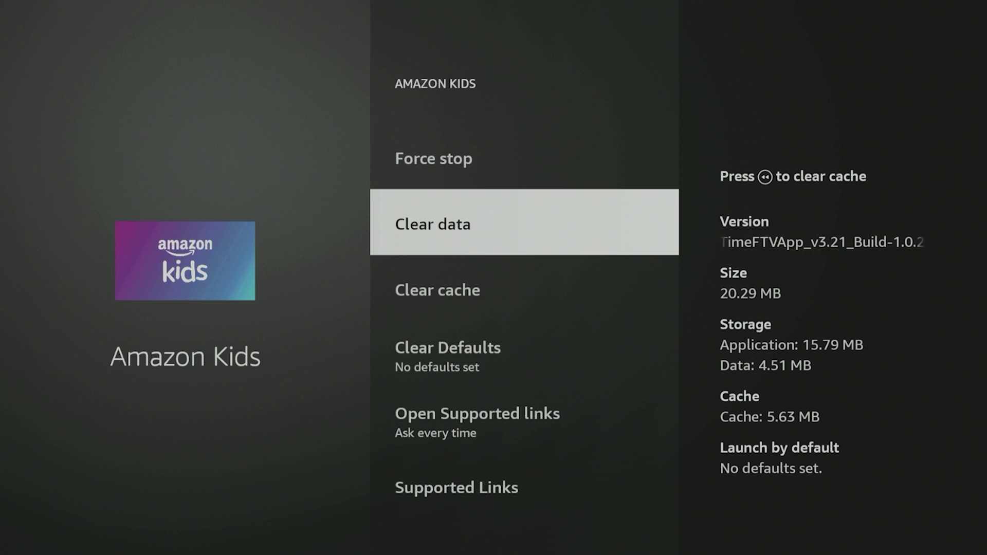
key(Down)
key(Up)
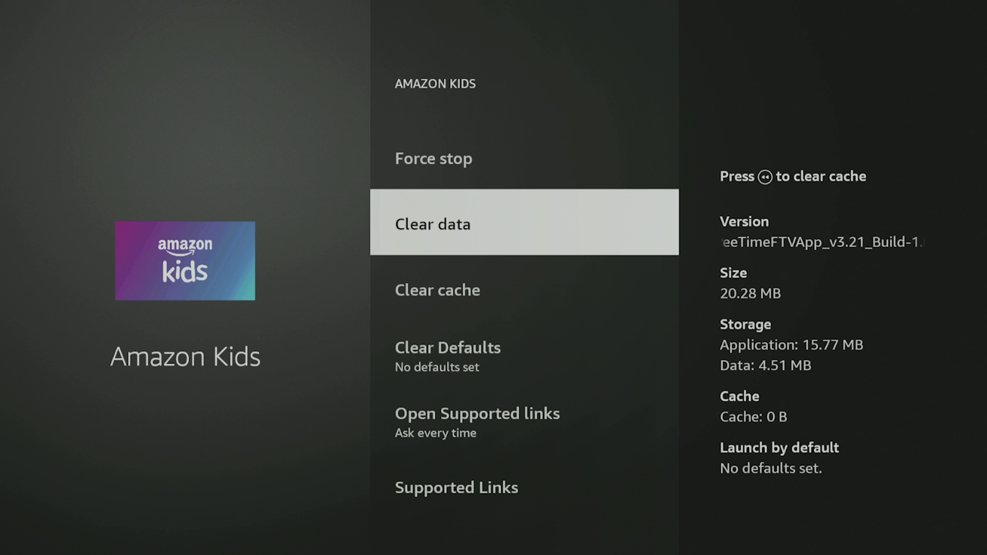
key(Return)
key(Return)
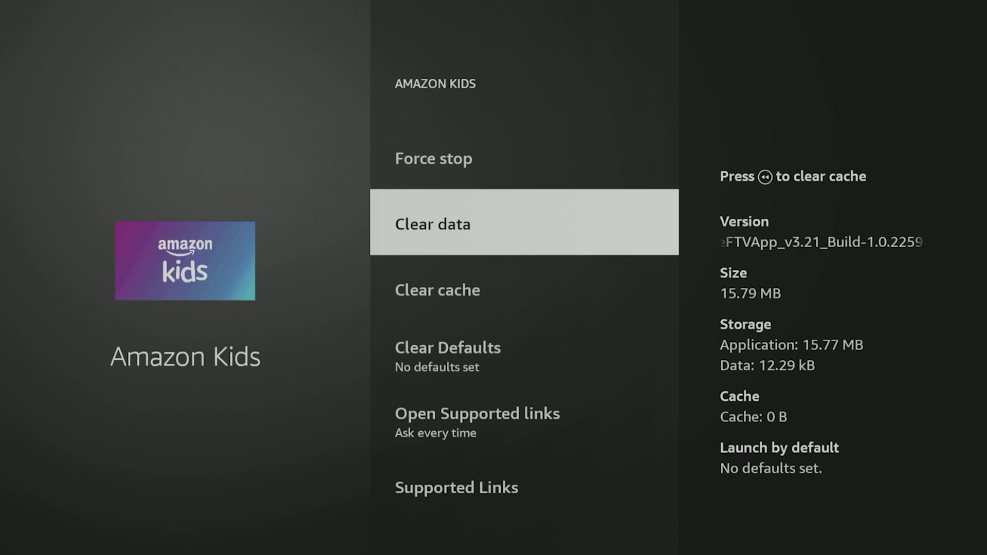
key(Escape)
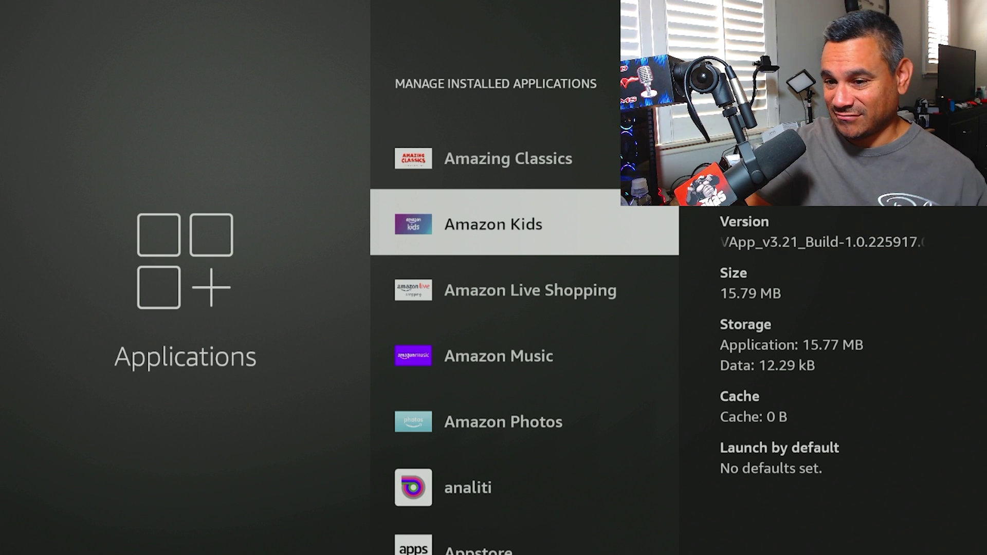
Inspect Amazon Live Shopping's storage options, then open Amazon Music's app settings
key(Down)
key(Return)
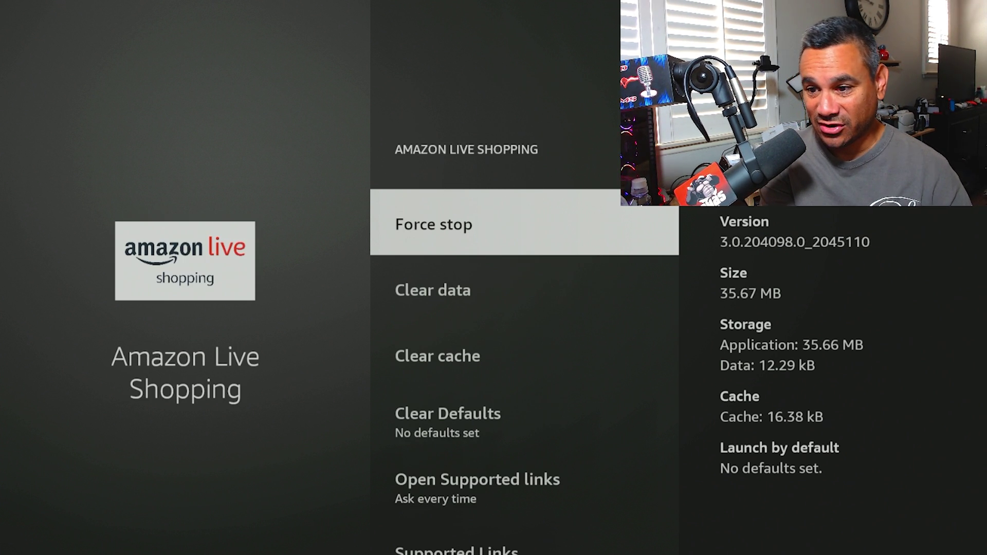
key(Down)
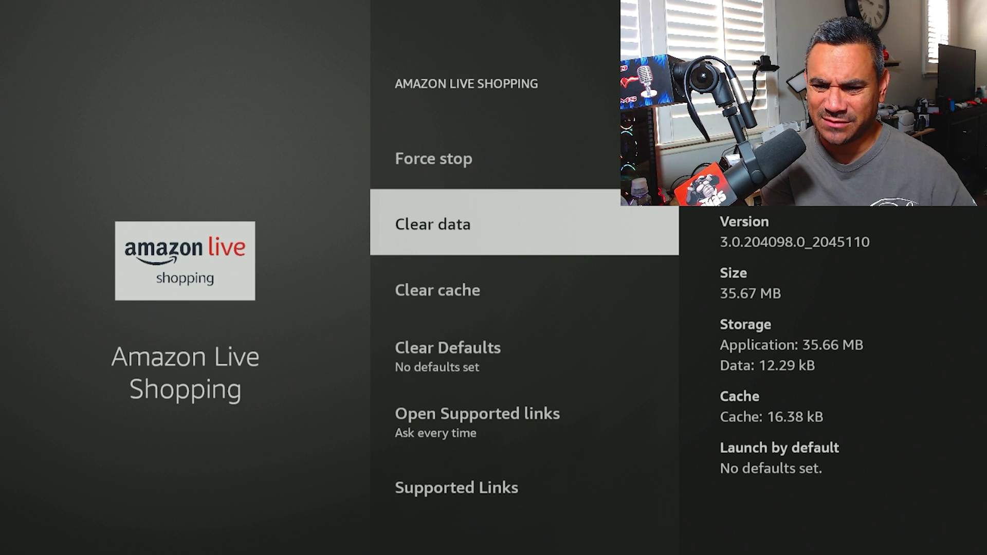
key(Down)
key(Escape)
key(Down)
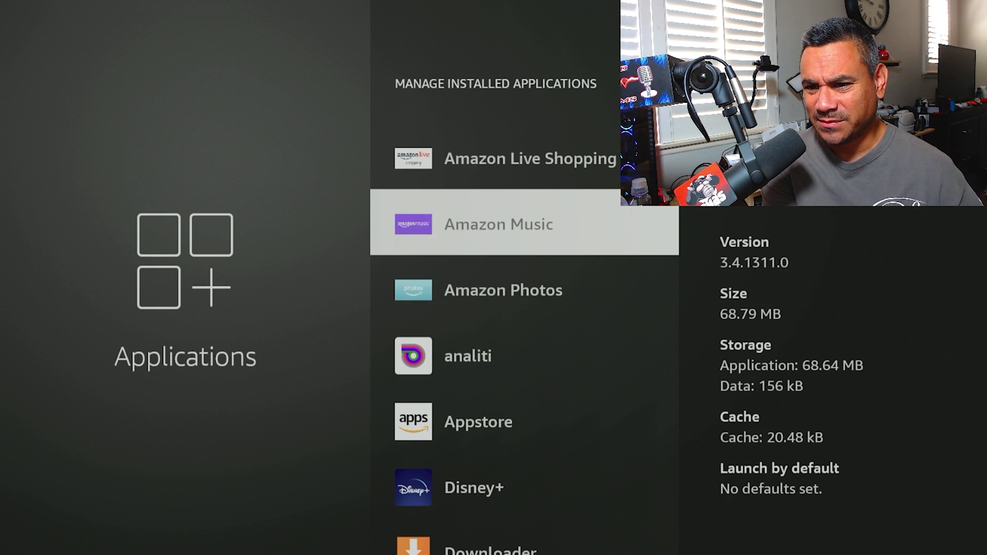
key(Return)
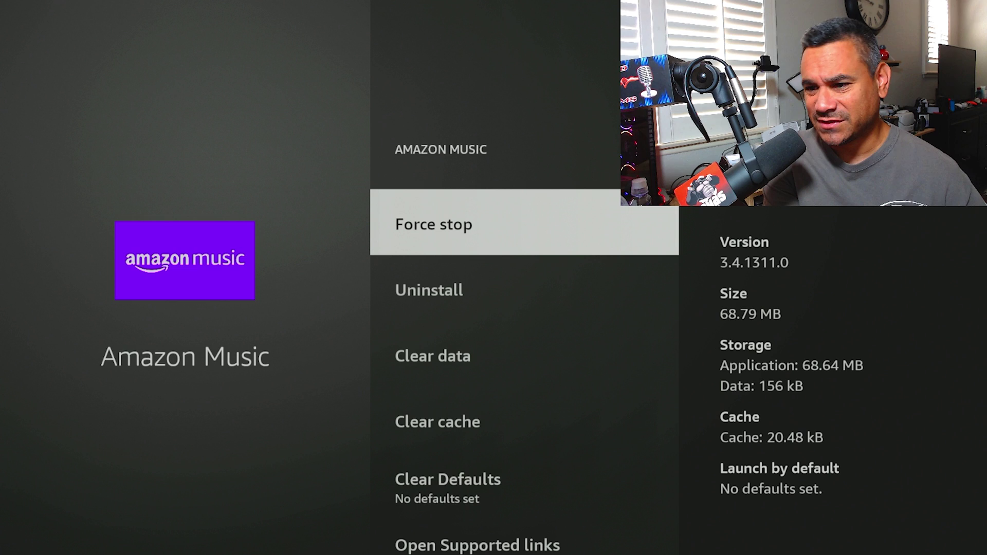
Check Amazon Photos' settings and cache option, then return to the installed apps list
key(Escape)
key(Down)
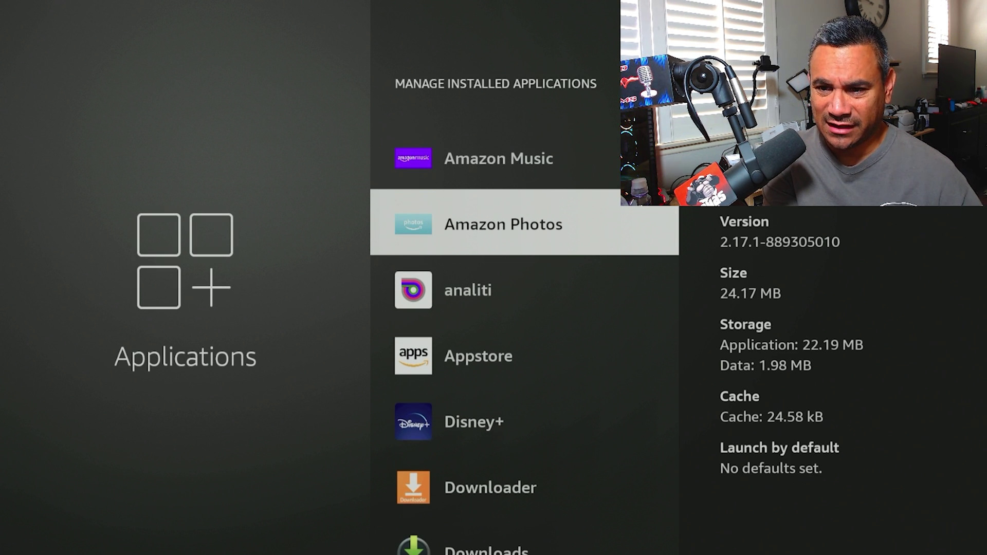
key(Return)
key(Down)
key(Down)
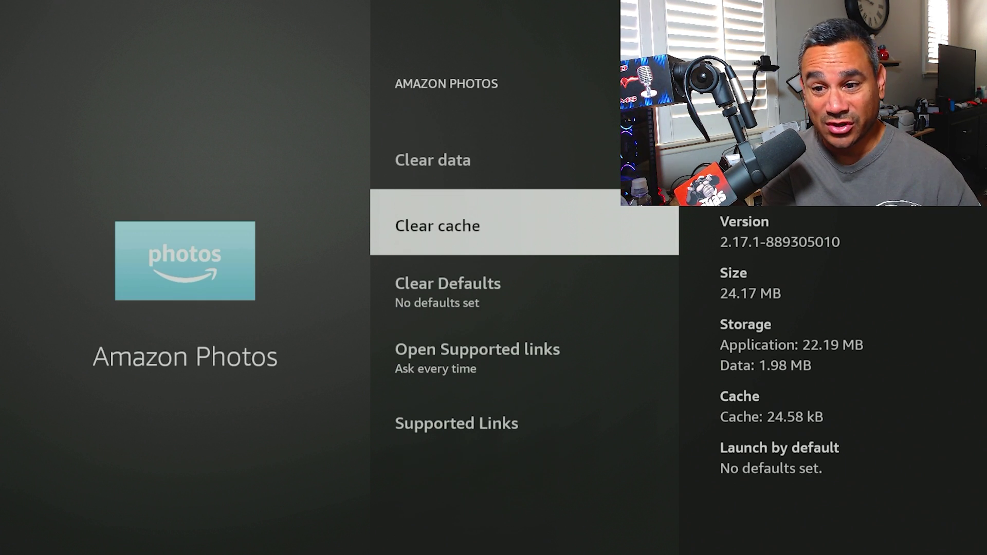
key(Up)
key(Up)
key(Escape)
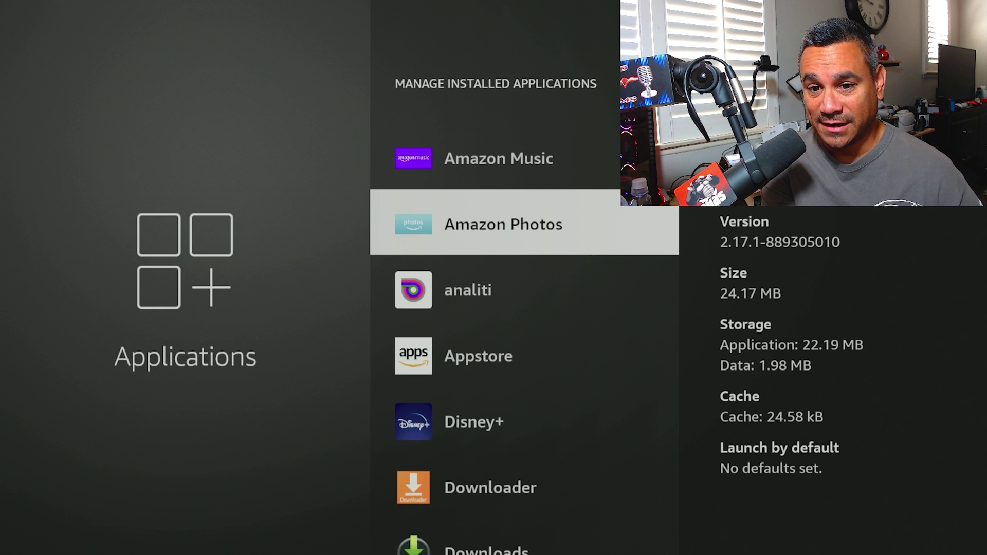
Scroll past analiti to EarthCam TV and view its details
key(Down)
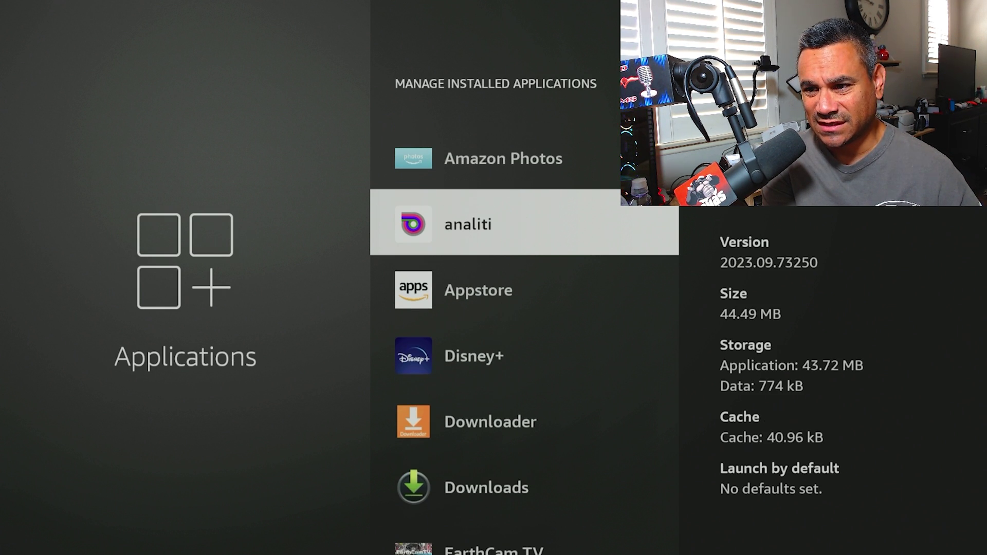
key(Down)
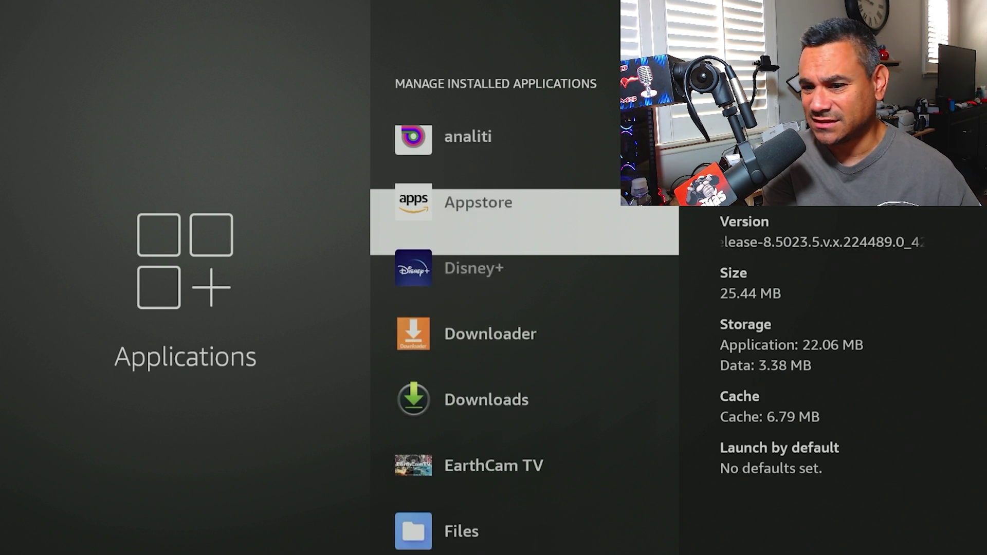
key(Down)
key(Down)
key(Down)
key(Down)
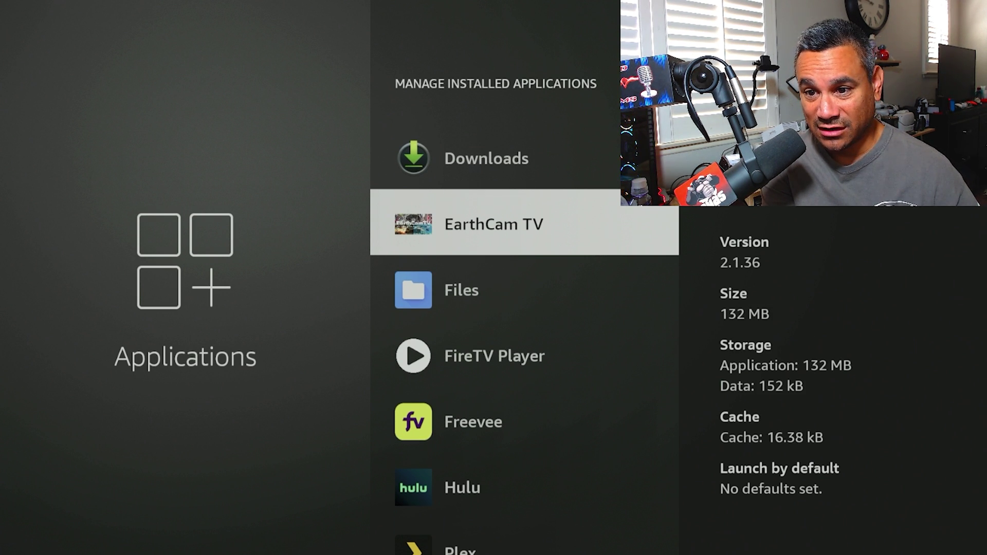
key(Return)
key(Escape)
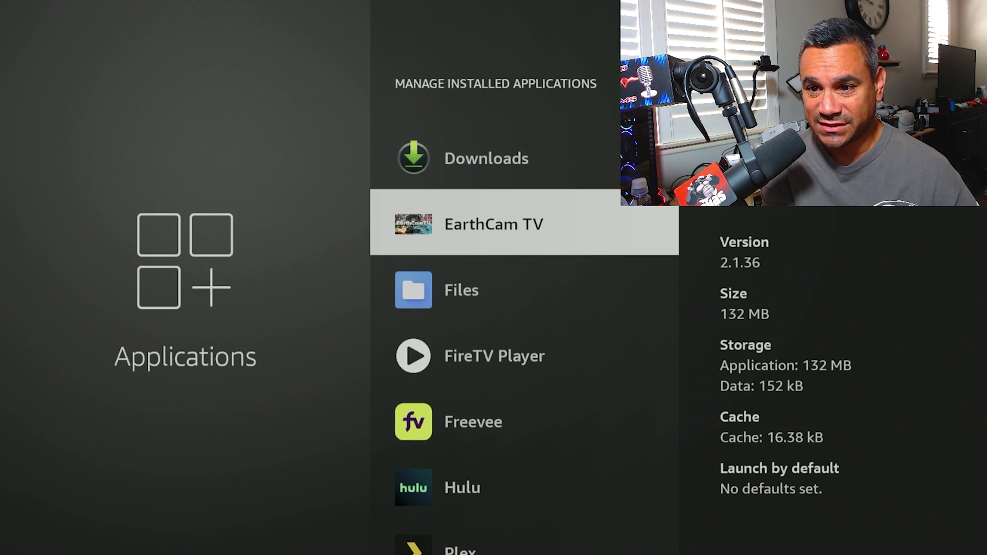
Browse the list around Downloads, then back out to Applications showing 10.62 GB free
key(Up)
key(Up)
key(Up)
key(Down)
key(Down)
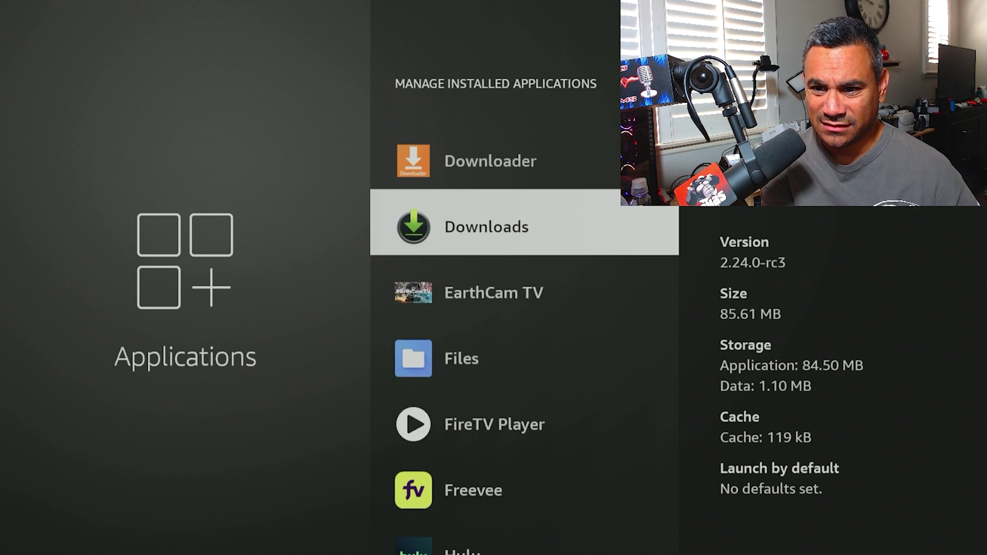
key(Down)
key(Up)
key(Up)
key(Up)
key(Up)
key(Up)
key(Up)
key(Up)
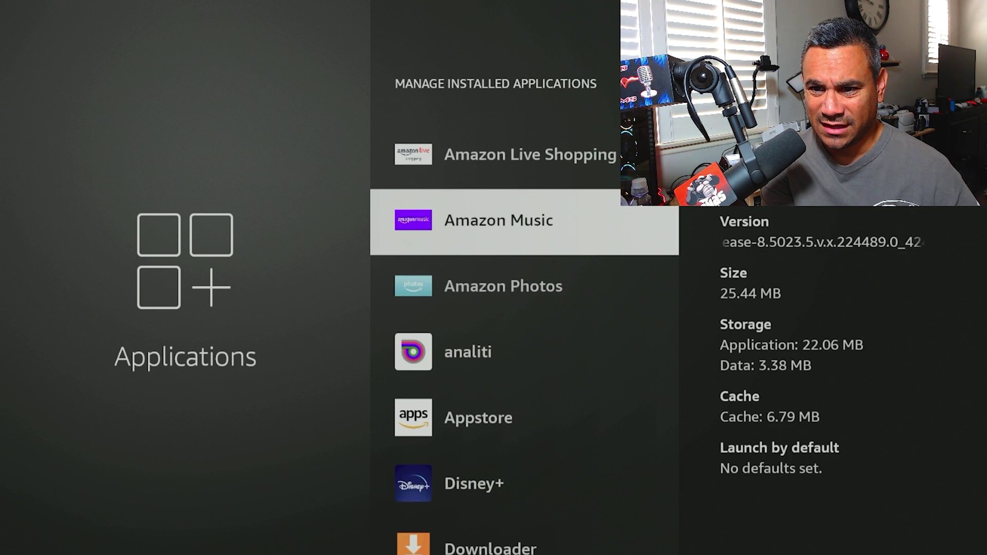
key(Down)
key(Escape)
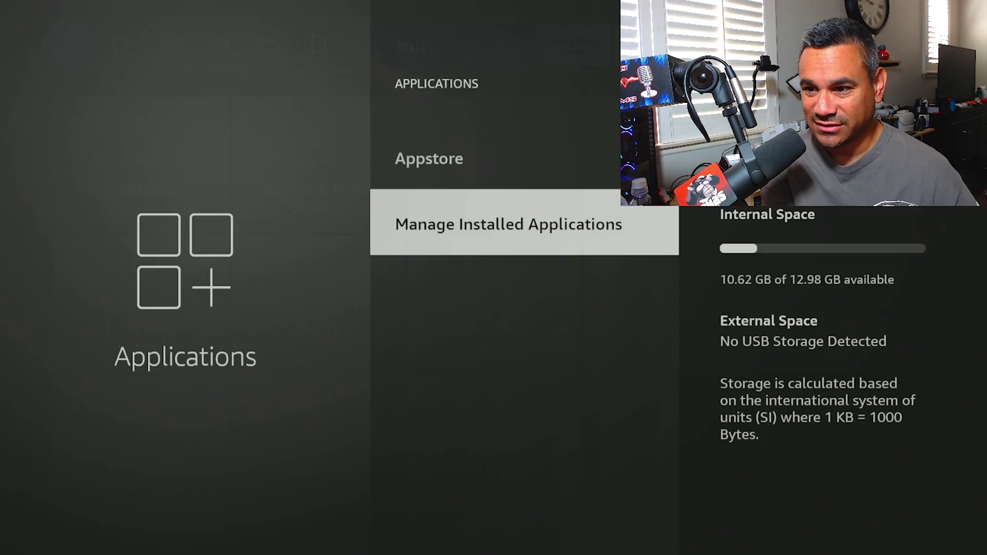
Leave Settings for Your Apps & Channels and move down past TED to App Library
key(Escape)
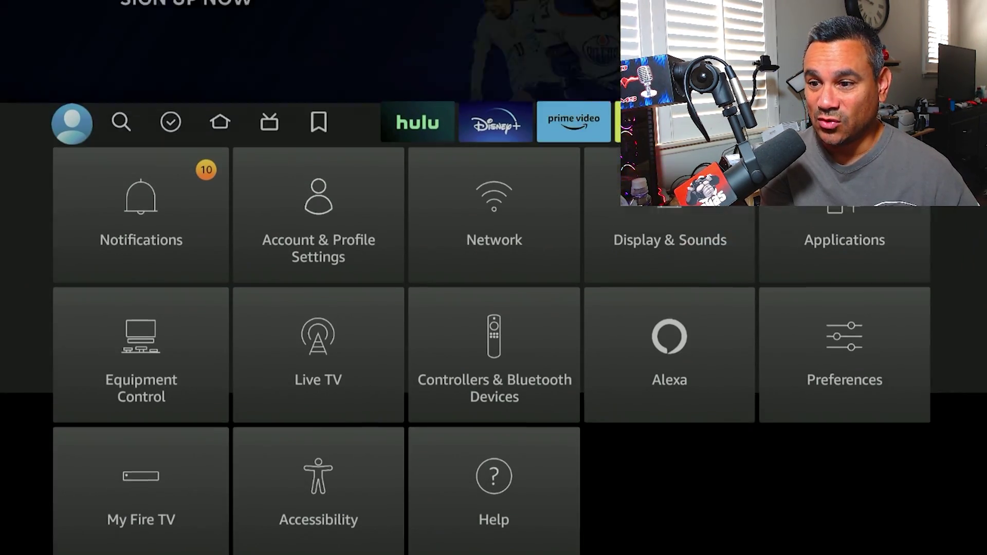
key(Escape)
key(Return)
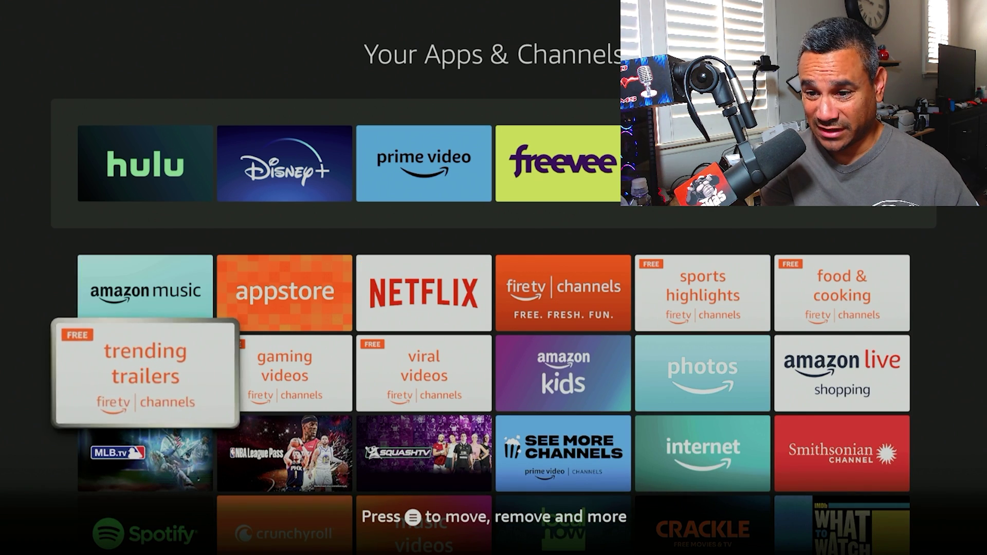
key(Up)
key(Up)
key(Down)
key(Down)
key(Down)
key(Down)
key(Down)
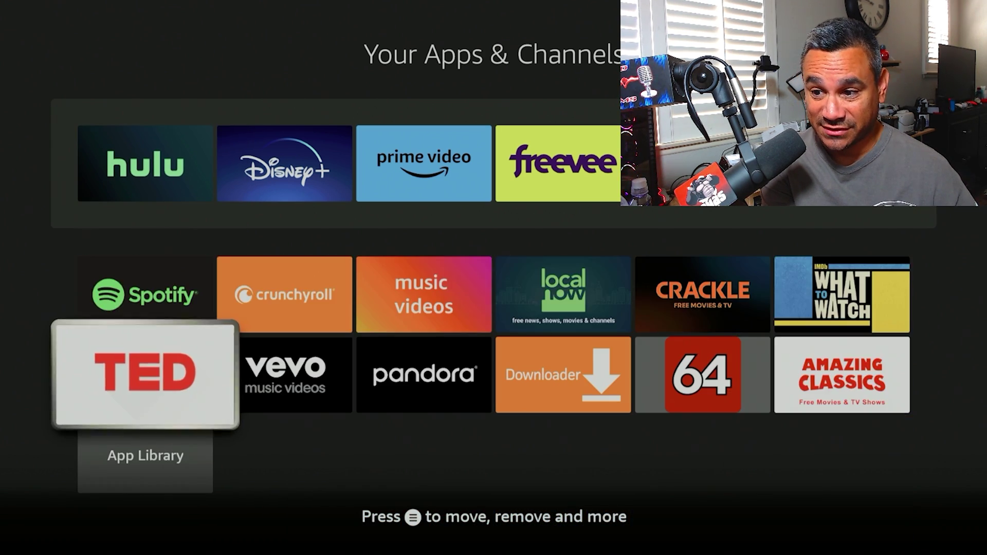
key(Down)
Open the Appstore App Library and apply the 'Installed on this TV' filter
key(Return)
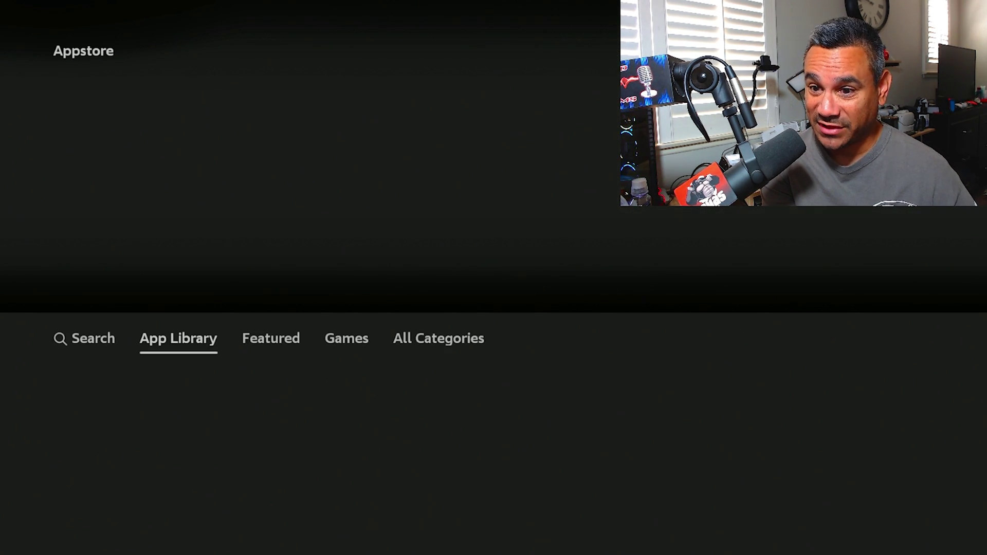
key(Down)
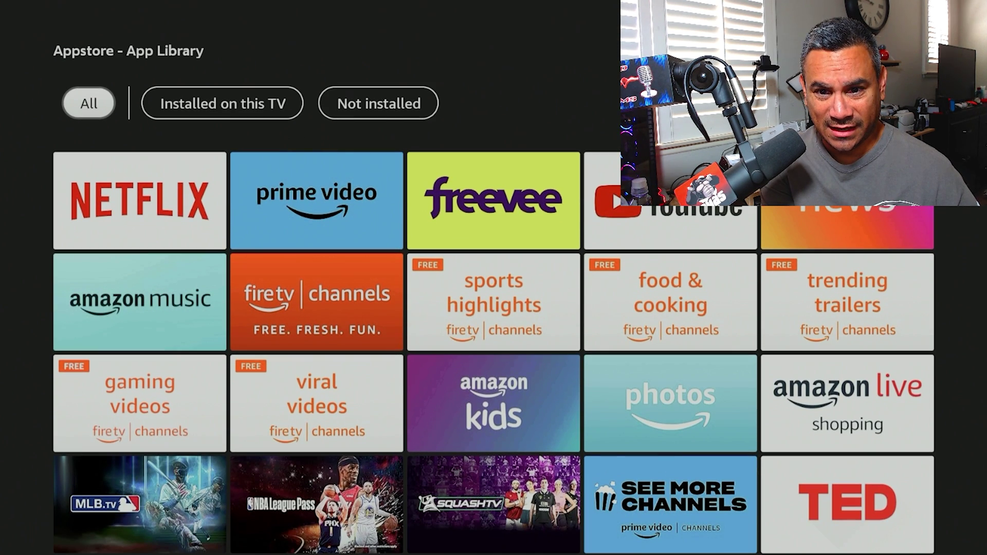
key(Right)
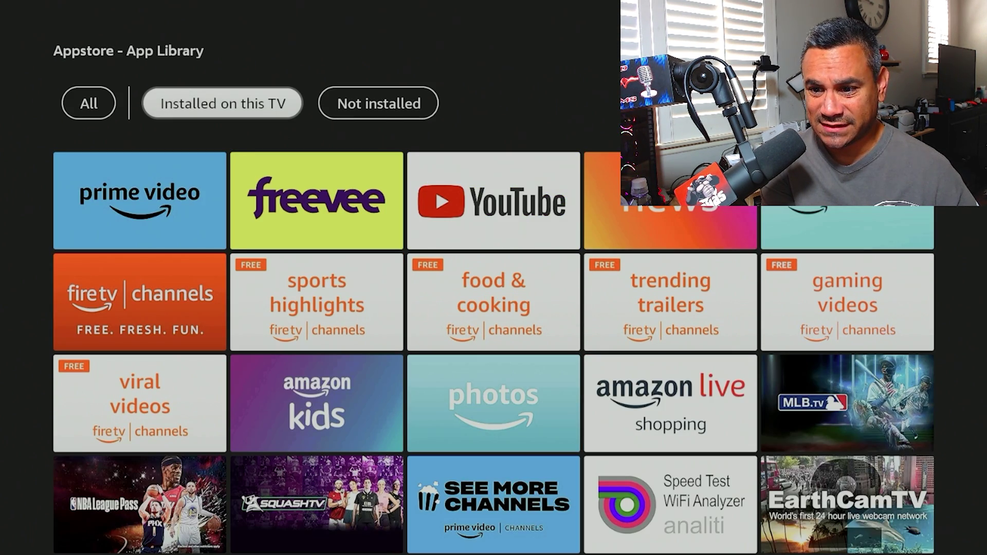
key(Down)
key(Down)
key(Down)
key(Down)
Browse the installed apps past Plex and Speed Test, then return to the filter row
key(Right)
key(Right)
key(Right)
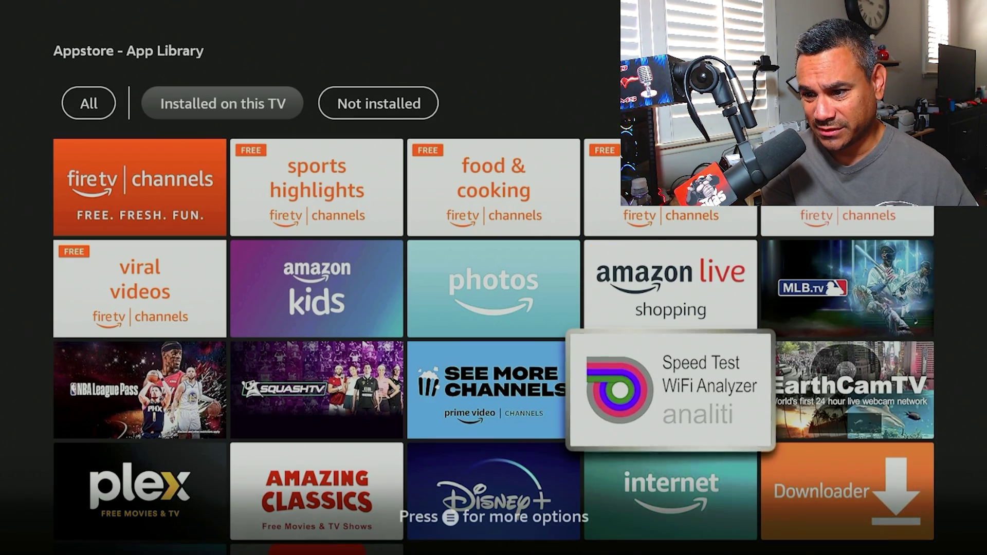
key(Down)
key(Left)
key(Left)
key(Left)
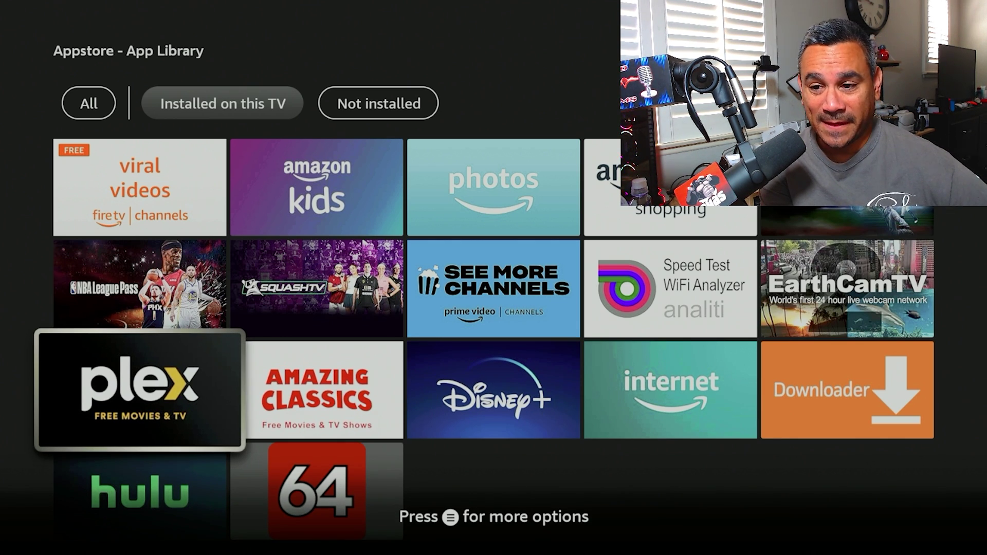
key(Right)
key(Right)
key(Right)
key(Up)
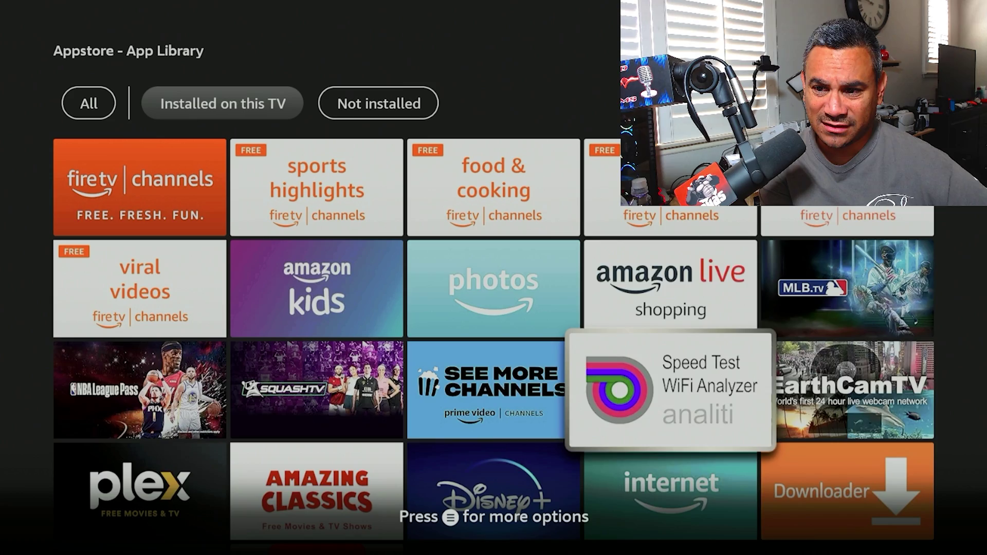
key(Up)
key(Up)
key(Down)
key(Down)
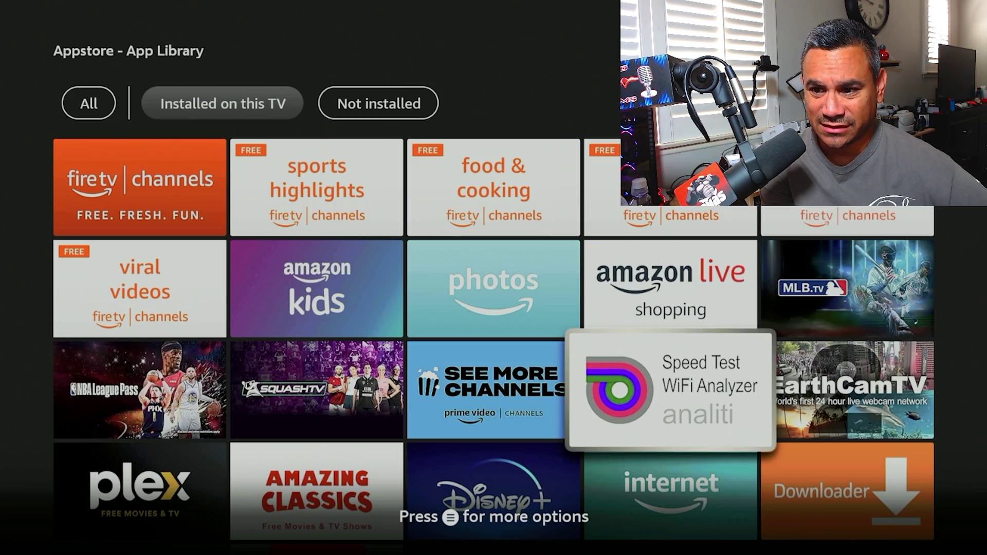
key(Up)
key(Up)
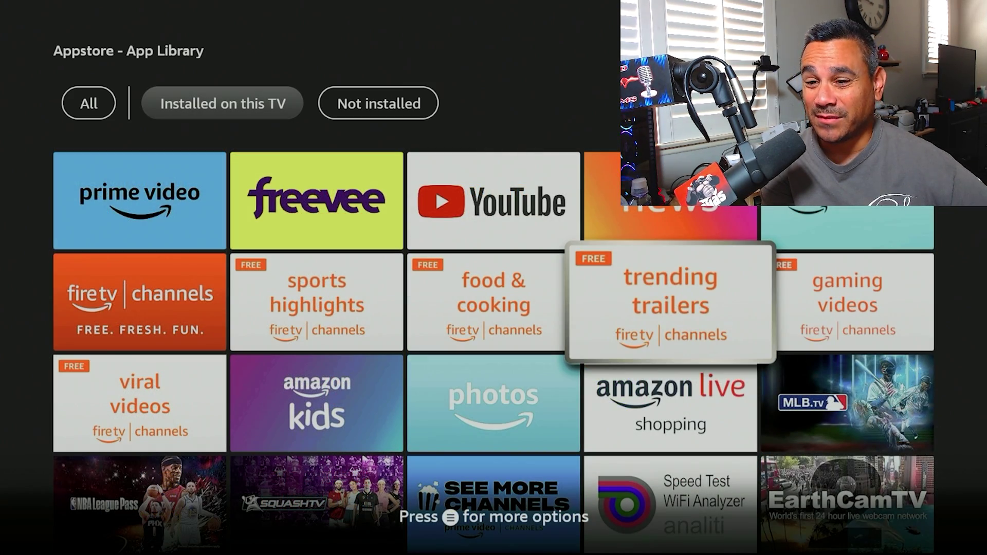
key(Up)
key(Up)
key(Up)
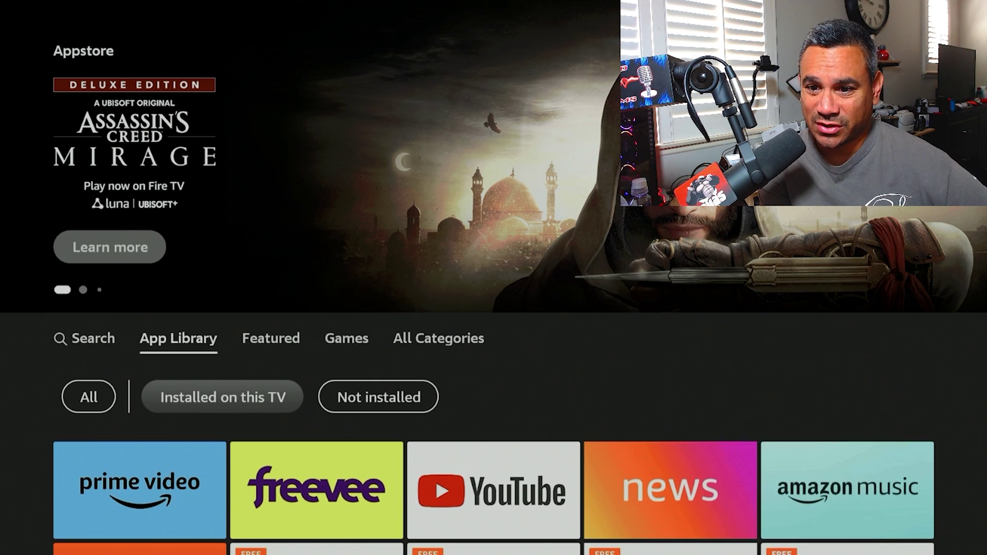
Back in Your Apps & Channels, remove TED from the cloud and confirm
key(Escape)
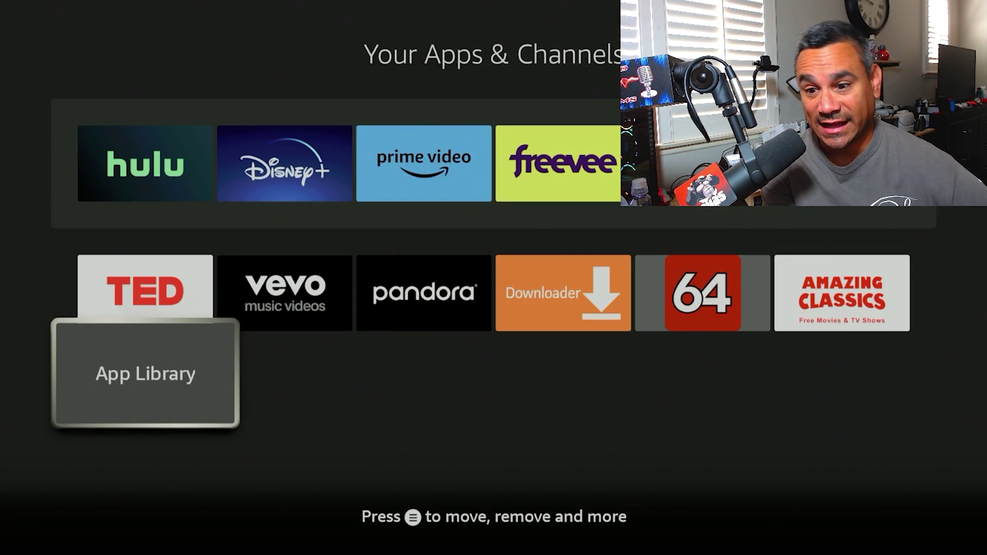
key(Up)
key(Up)
key(Down)
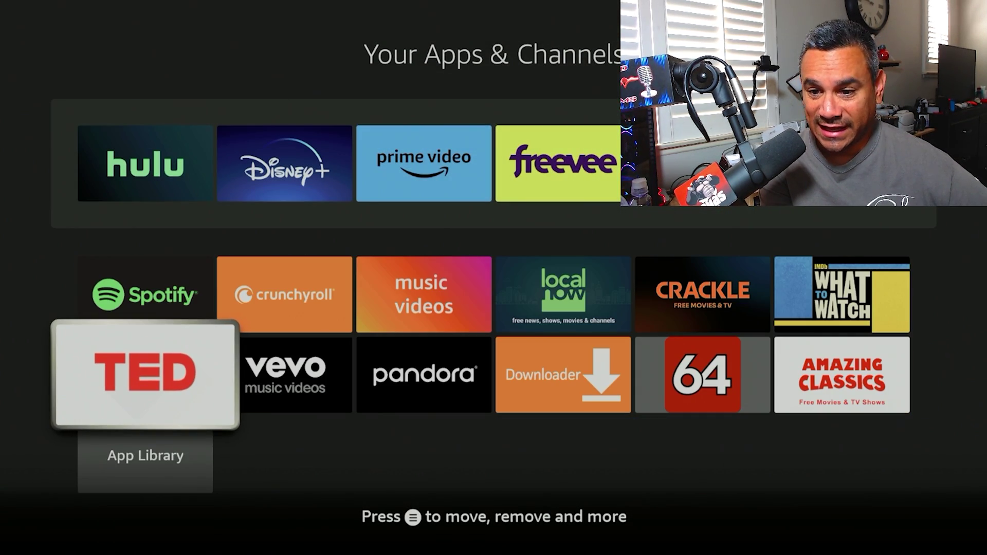
key(Menu)
key(Down)
key(Down)
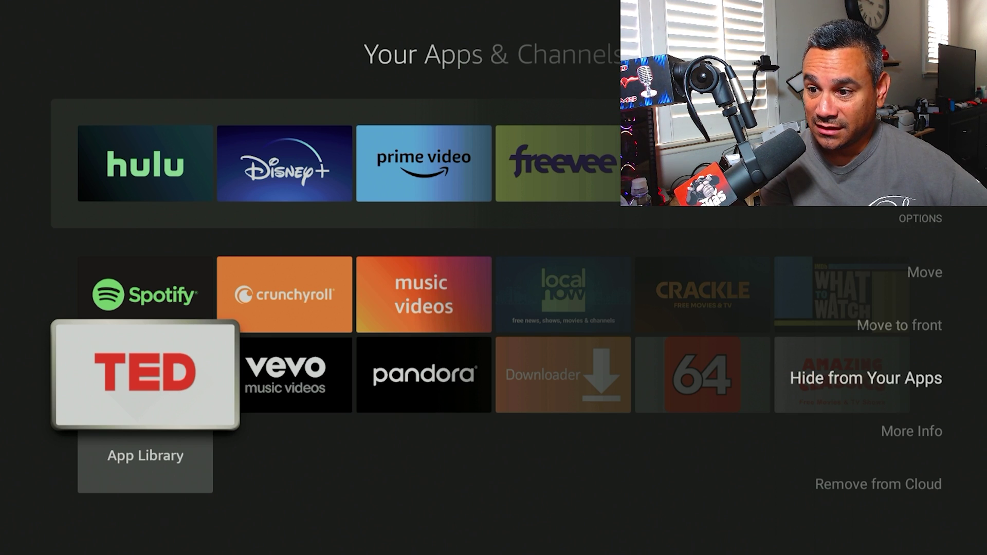
key(Down)
key(Down)
key(Return)
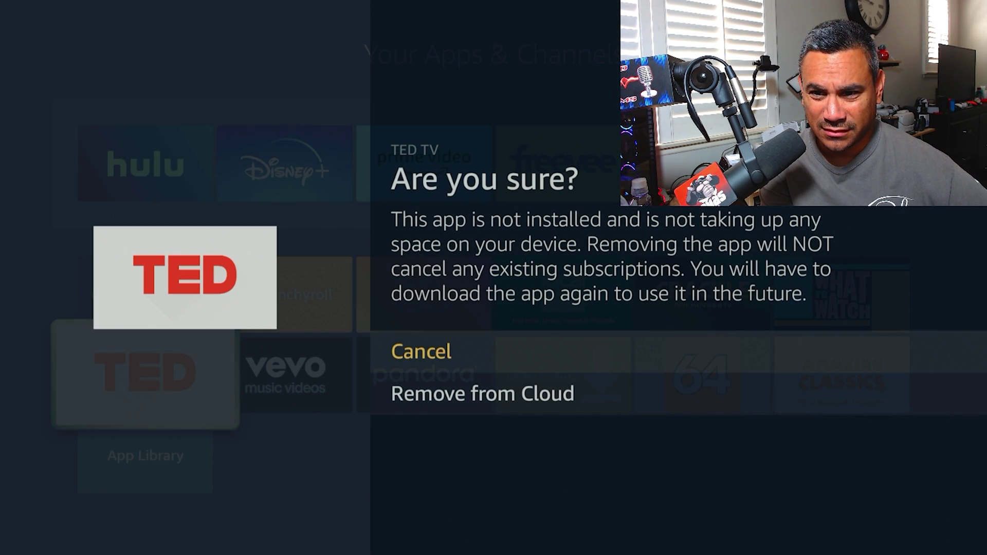
key(Down)
key(Return)
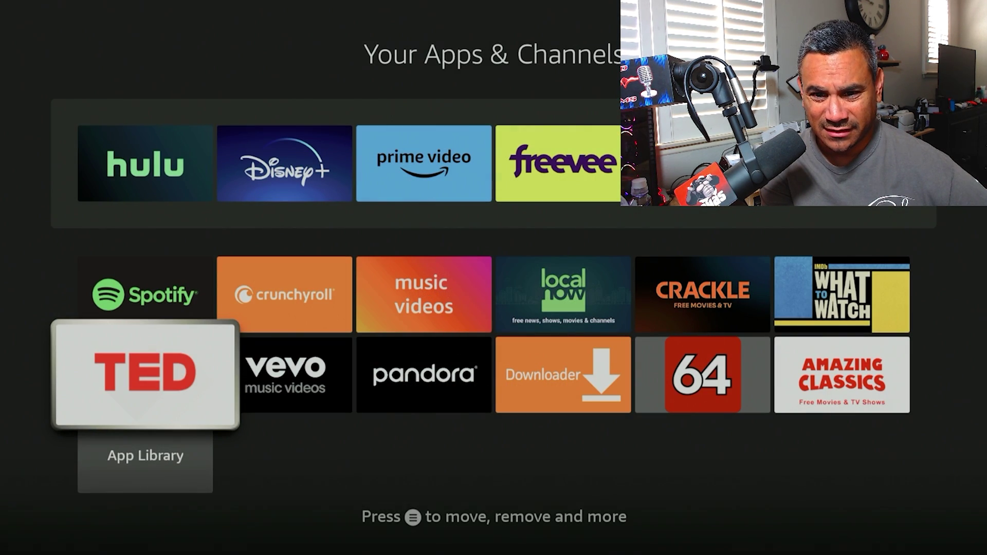
Bring up the MLB.tv tile's options and step through them before dismissing
key(Up)
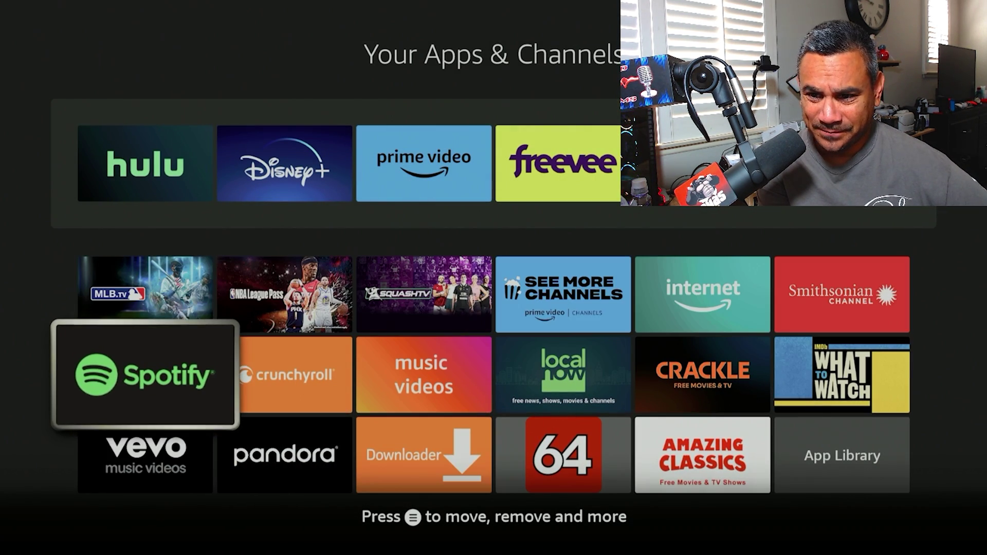
key(Up)
key(Up)
key(Down)
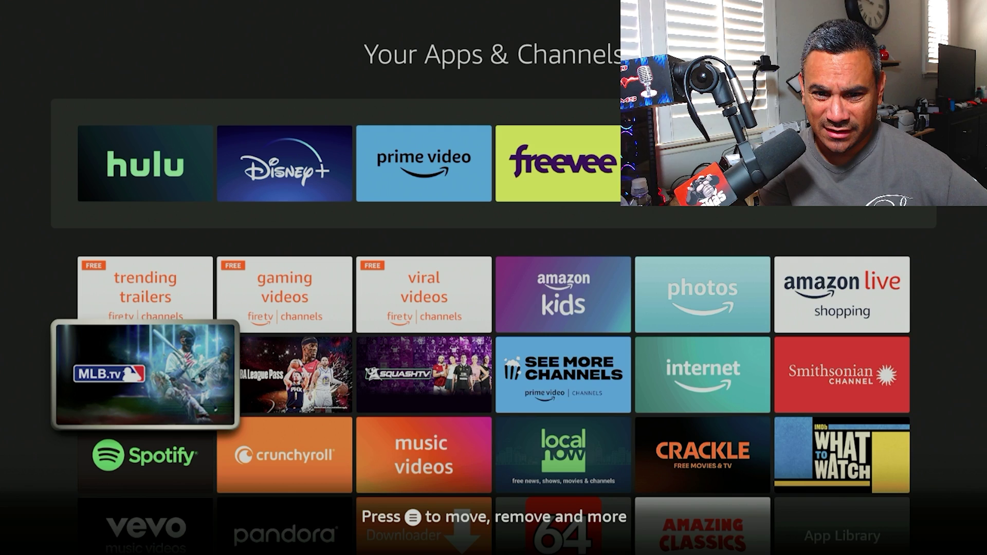
key(Menu)
key(Down)
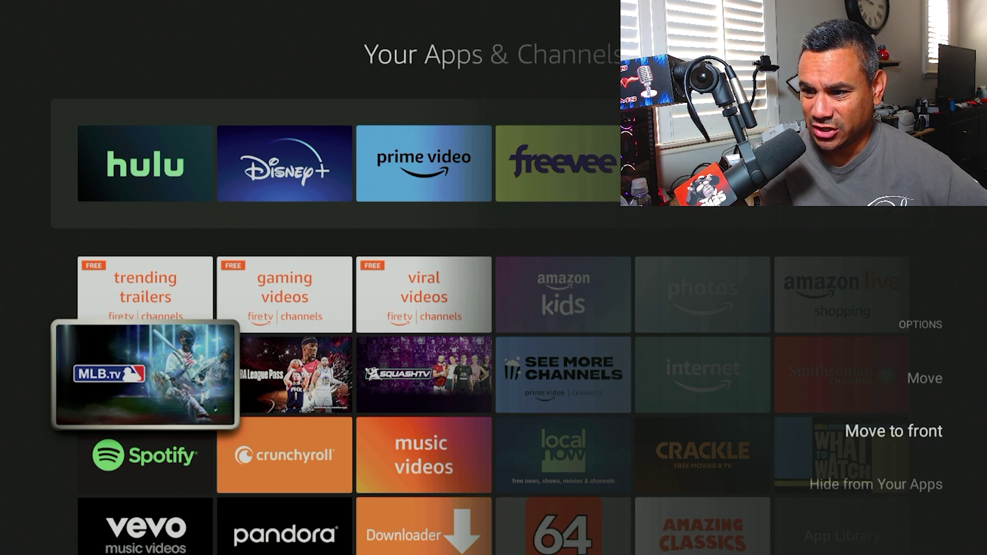
key(Down)
key(Escape)
Hide NBA League Pass from Your Apps, then move down to the App Library tile
key(Right)
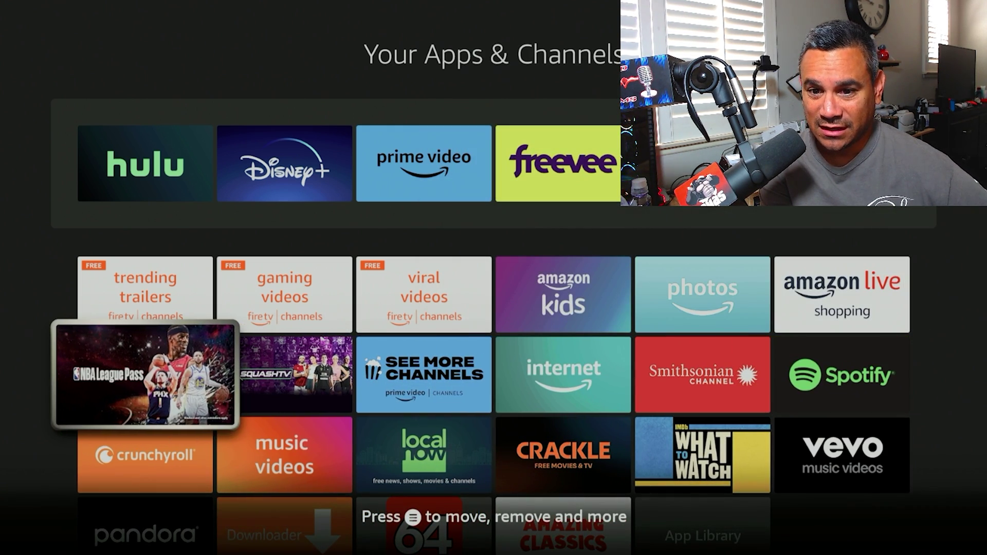
key(Menu)
key(Down)
key(Down)
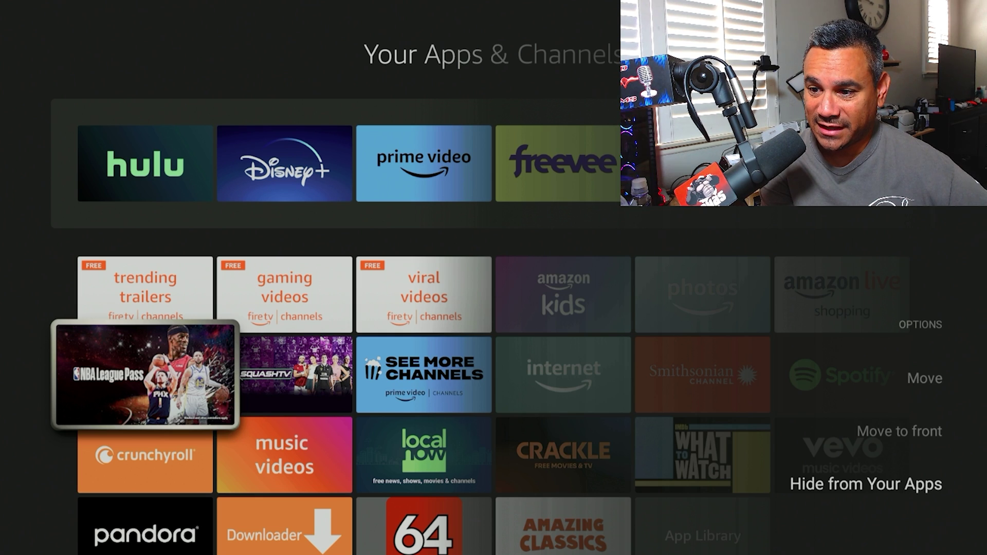
key(Return)
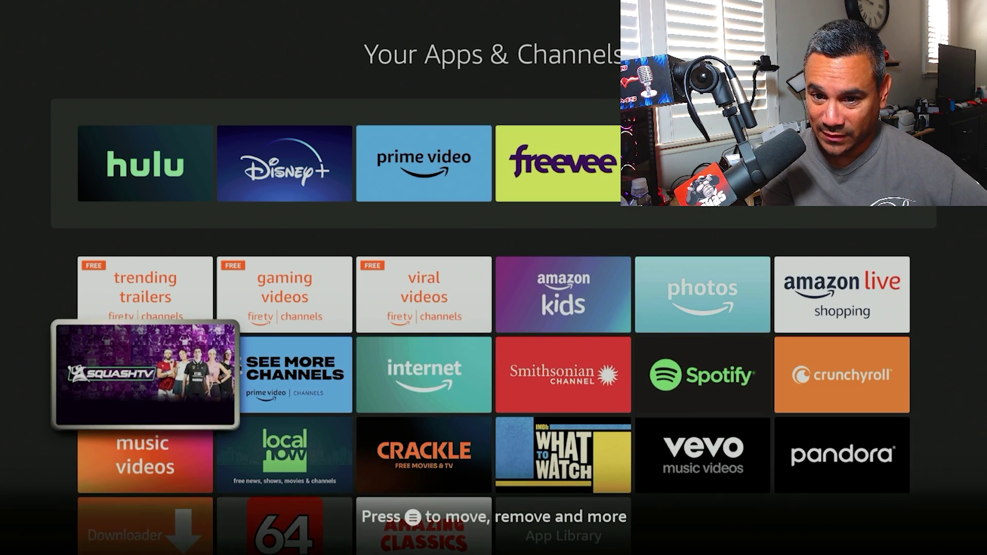
key(Down)
key(Down)
key(Right)
key(Right)
key(Right)
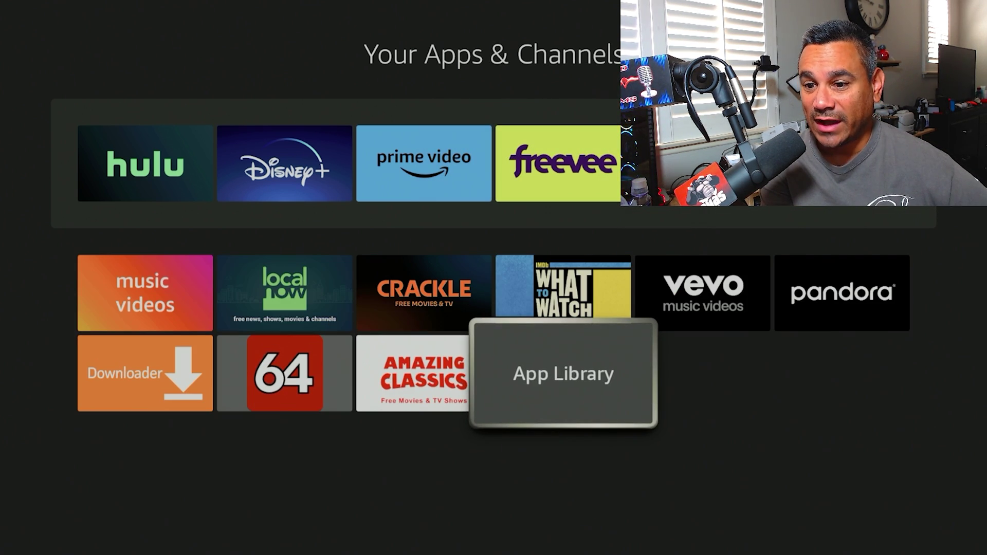
Open the App Library and browse its grid to the Plex app
key(Return)
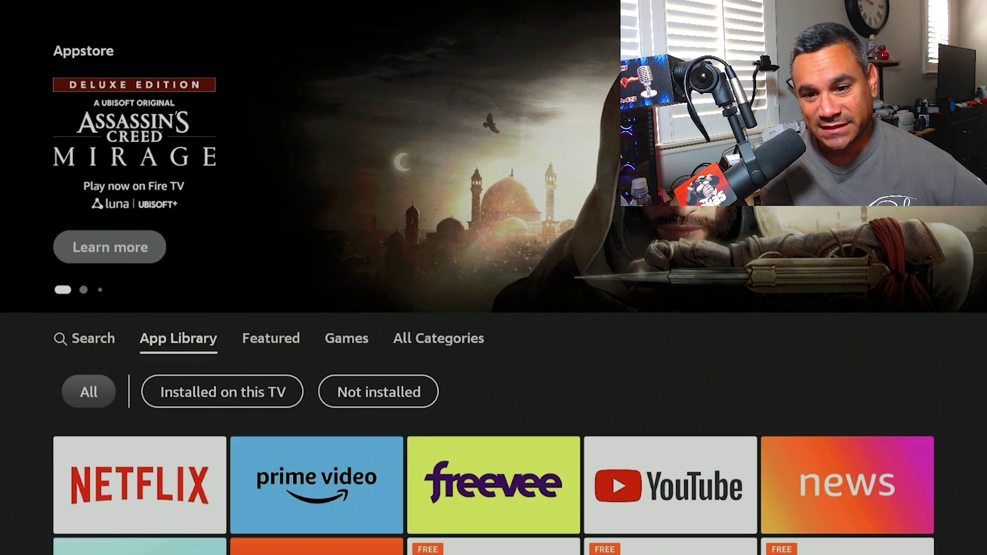
key(Down)
key(Down)
key(Down)
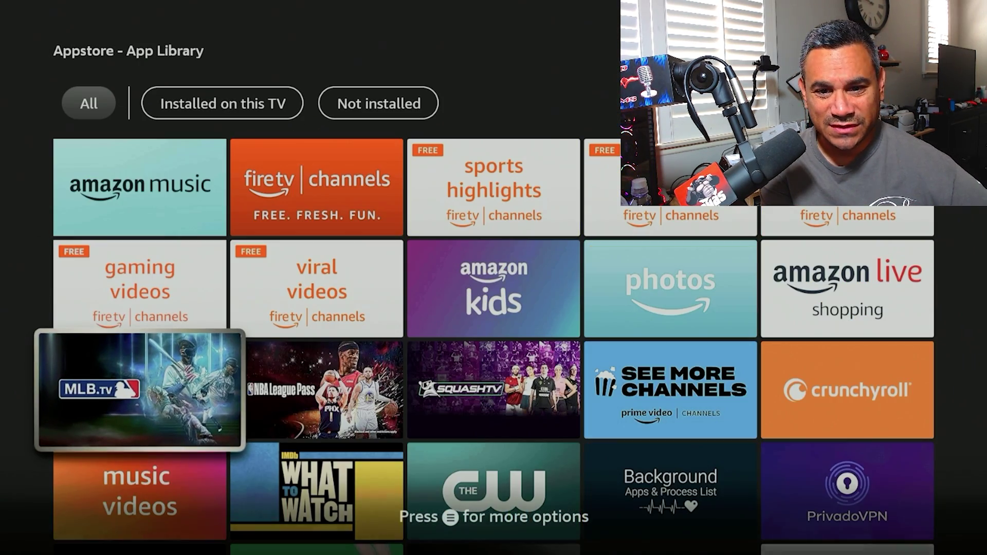
key(Right)
key(Right)
key(Down)
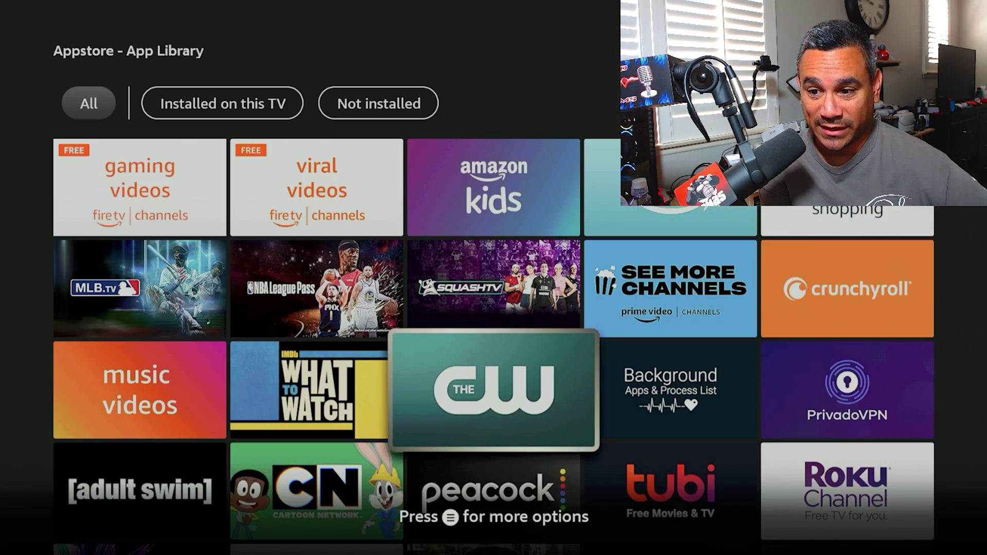
key(Down)
key(Down)
key(Down)
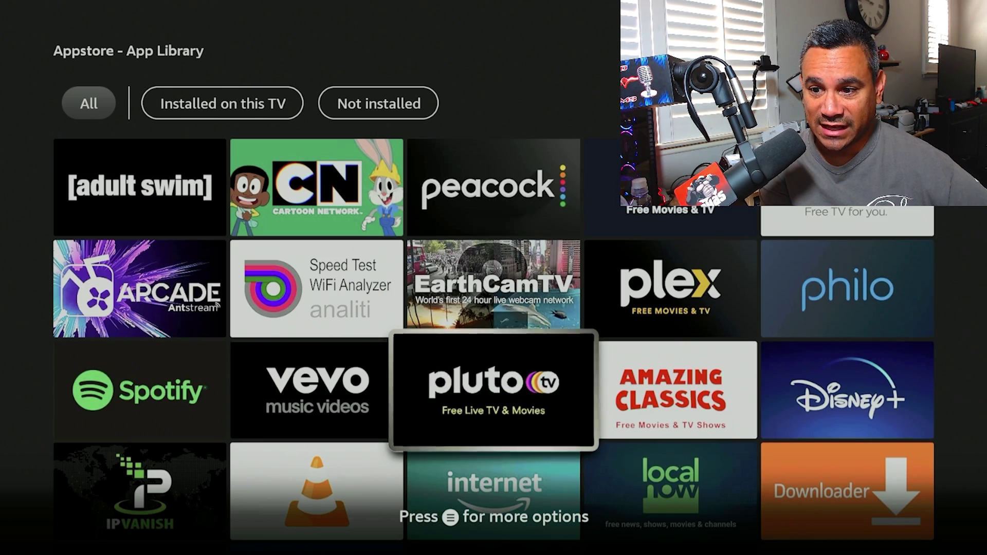
key(Up)
key(Down)
key(Down)
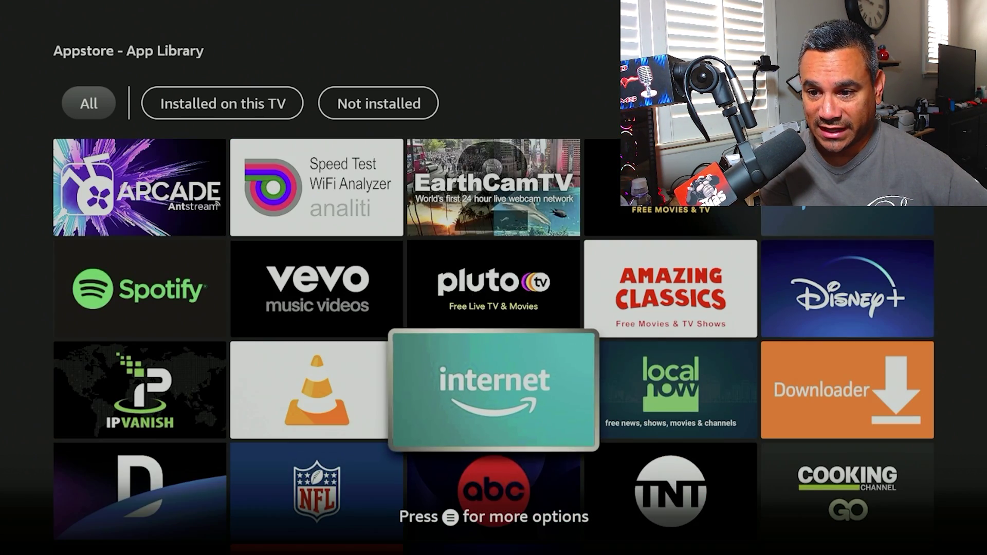
key(Down)
key(Down)
key(Down)
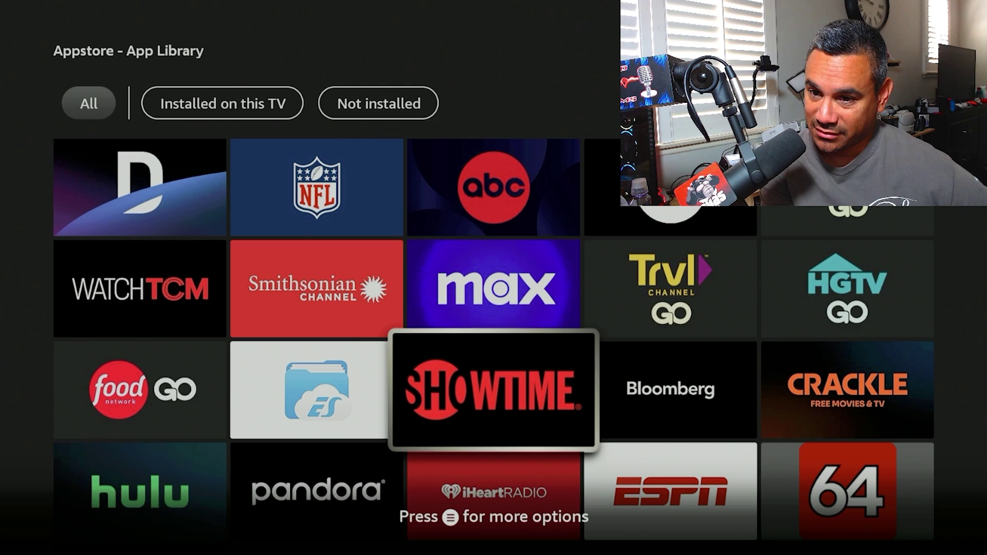
key(Up)
key(Up)
key(Up)
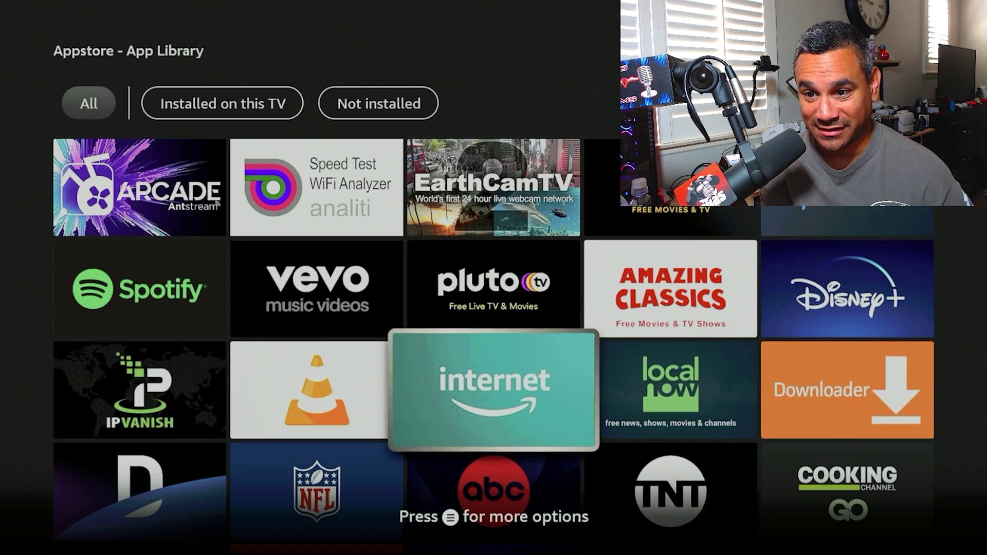
key(Up)
key(Up)
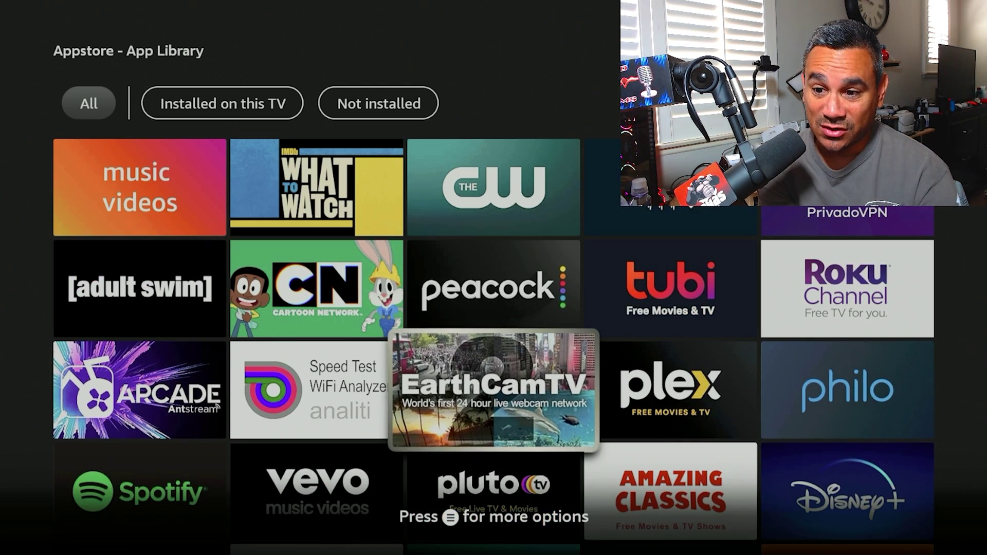
key(Right)
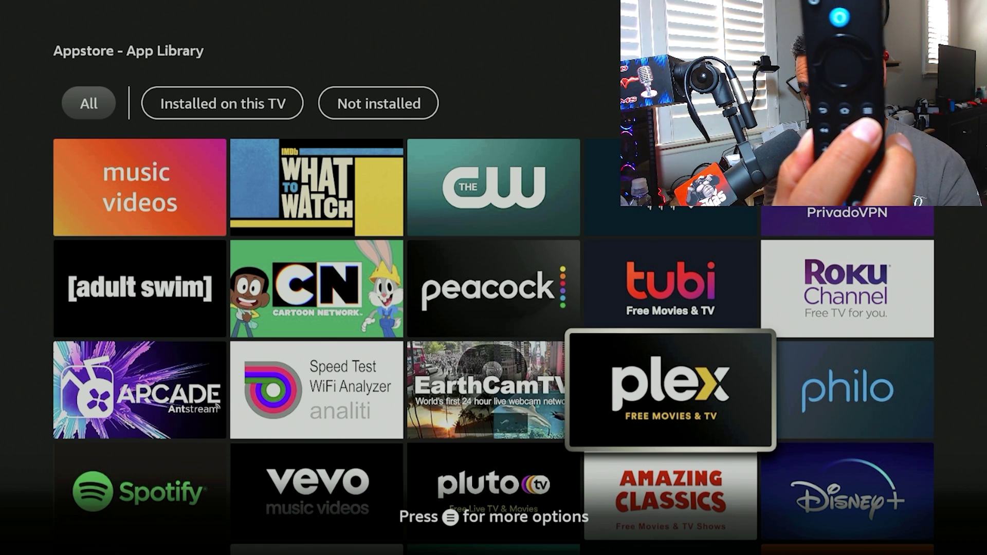
Choose Show on Your Apps from Plex's options and return to the Appstore top
key(Menu)
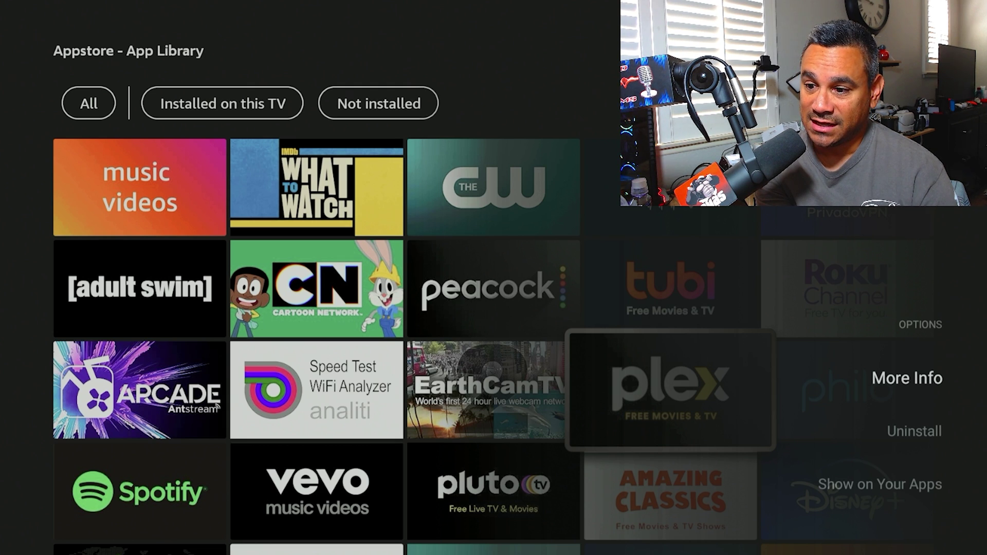
key(Down)
key(Down)
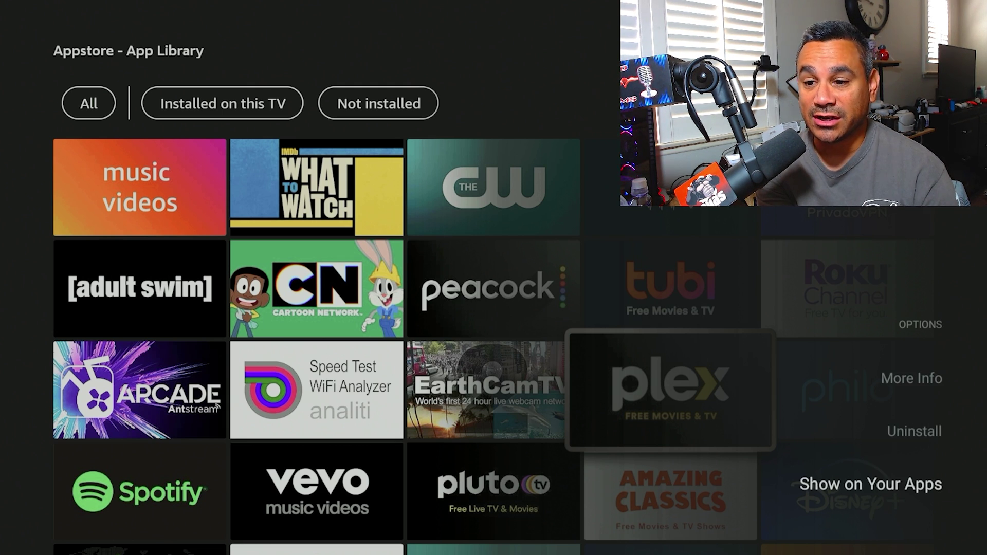
key(Return)
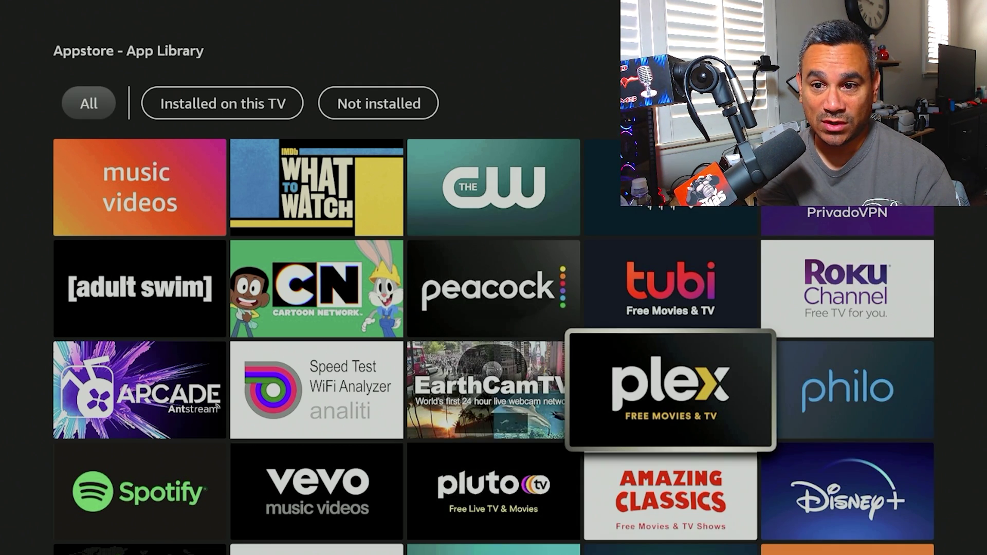
key(Escape)
Go back to Your Apps & Channels and browse the top of its grid
key(Up)
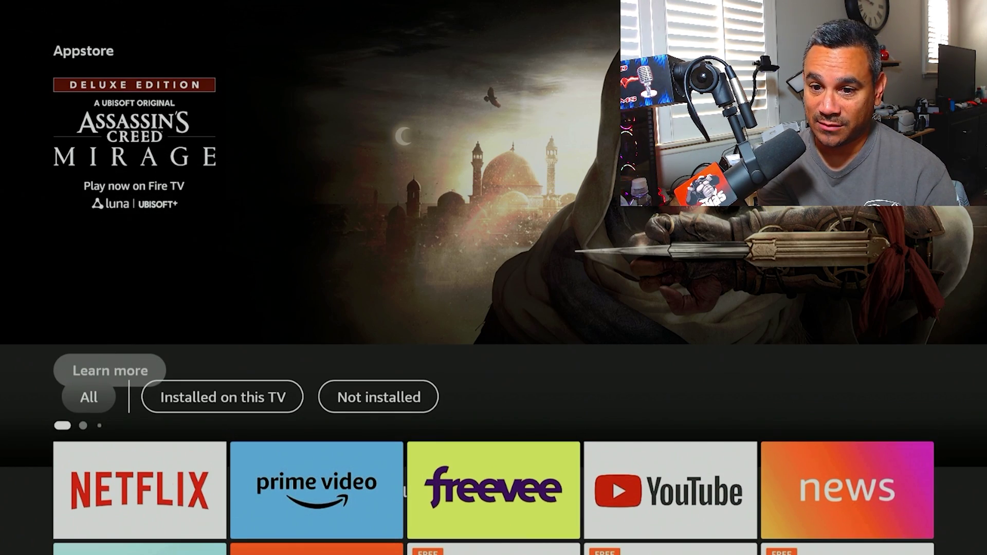
key(Escape)
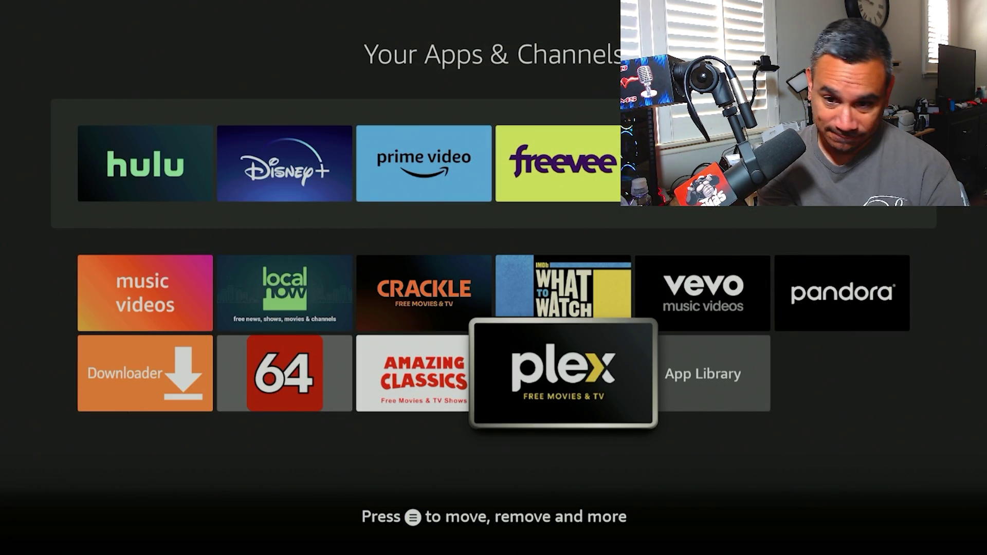
key(Up)
key(Down)
key(Left)
key(Up)
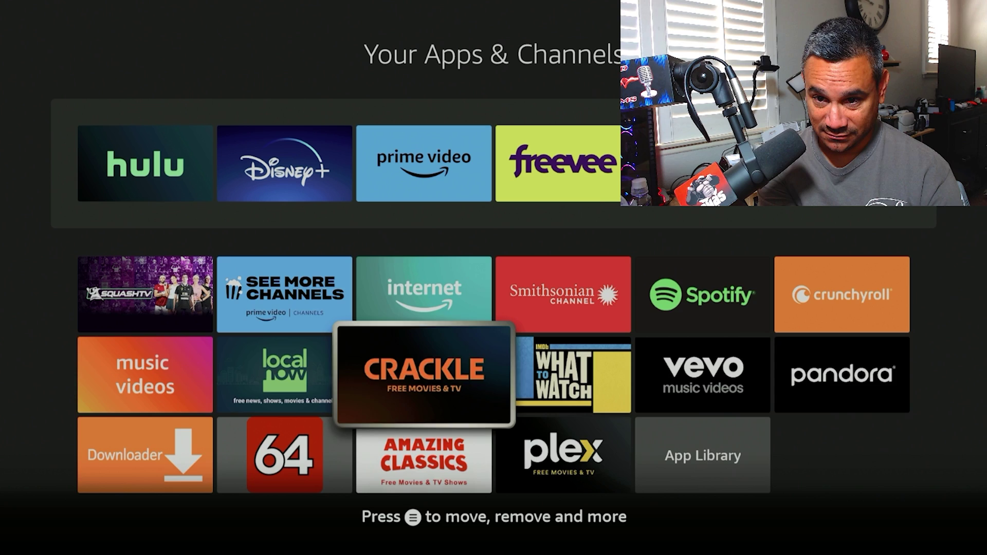
key(Up)
key(Up)
key(Up)
key(Down)
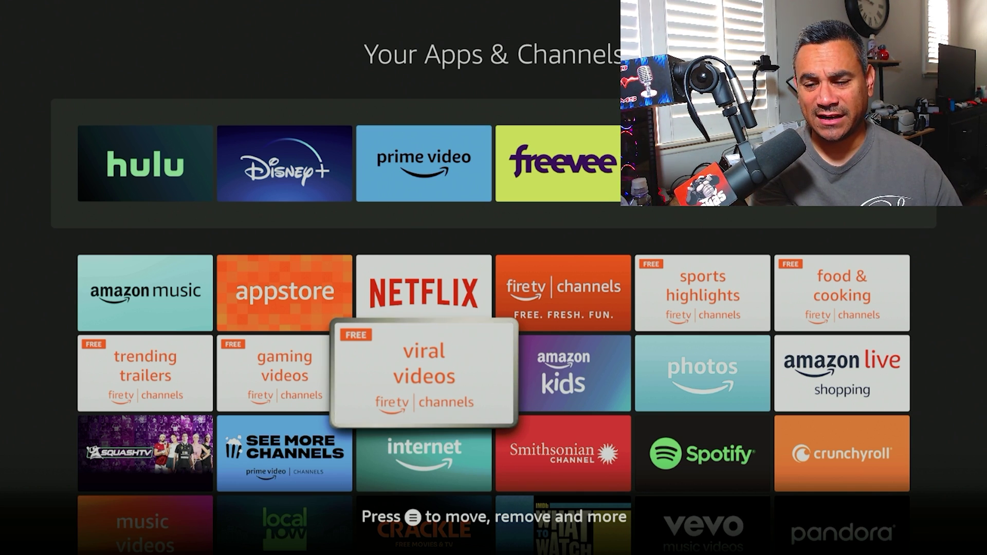
Browse the grid from Netflix toward the internet app to confirm Plex is listed
key(Up)
key(Left)
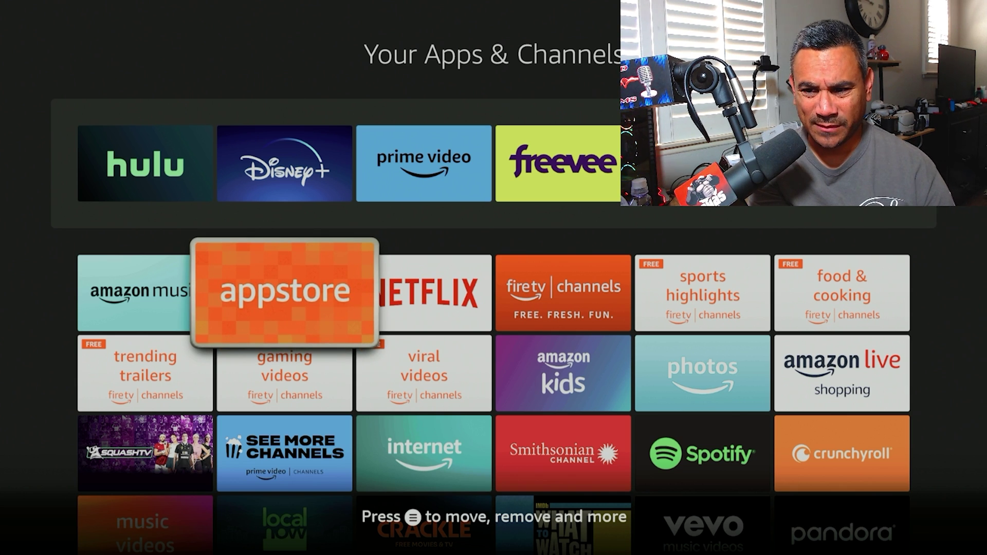
key(Down)
key(Right)
key(Down)
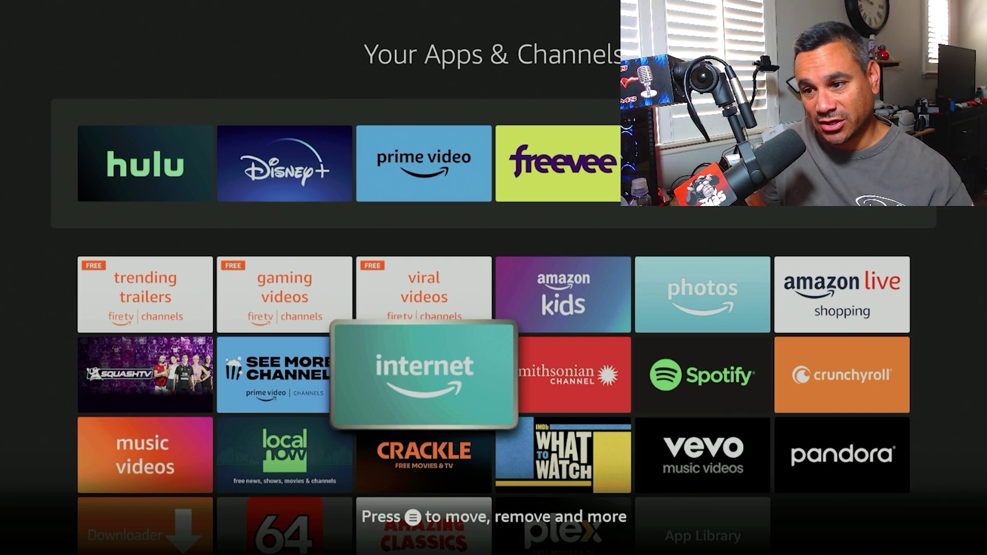
Use the remote's Home button to return to the Fire TV Home screen
key(Home)
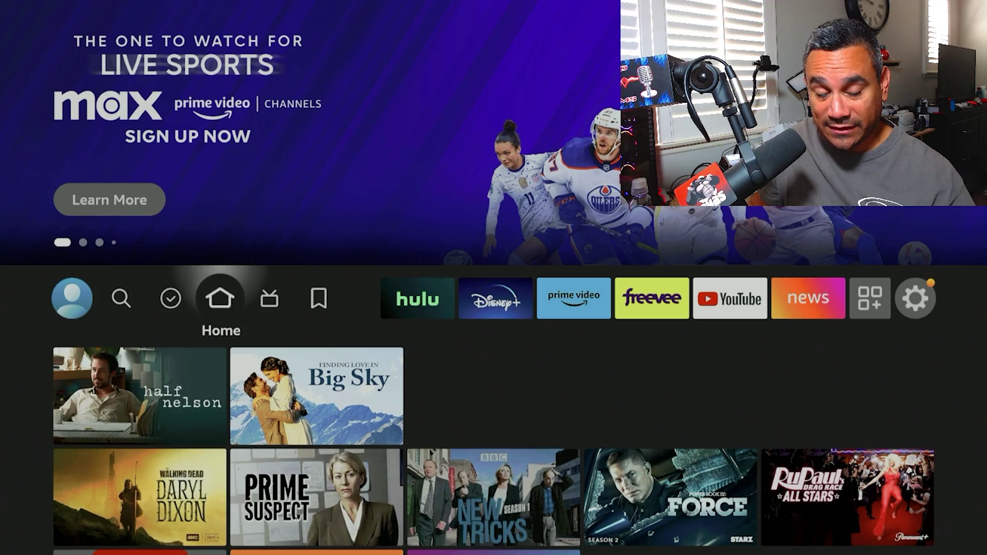